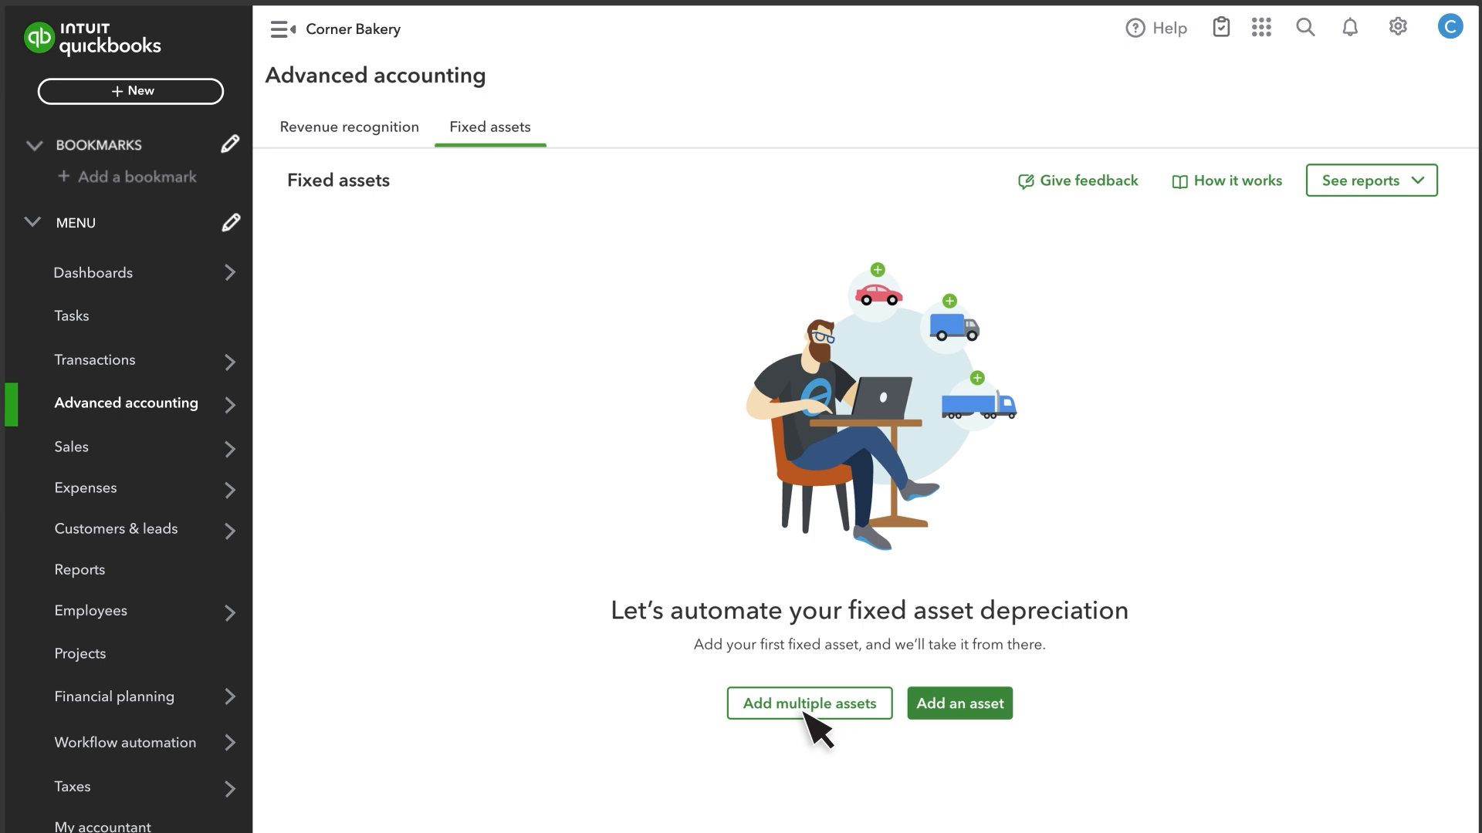
# - Start a new fixed asset named "New Truck" with the description "2025 Ford F-150"
pyautogui.click(950, 706)
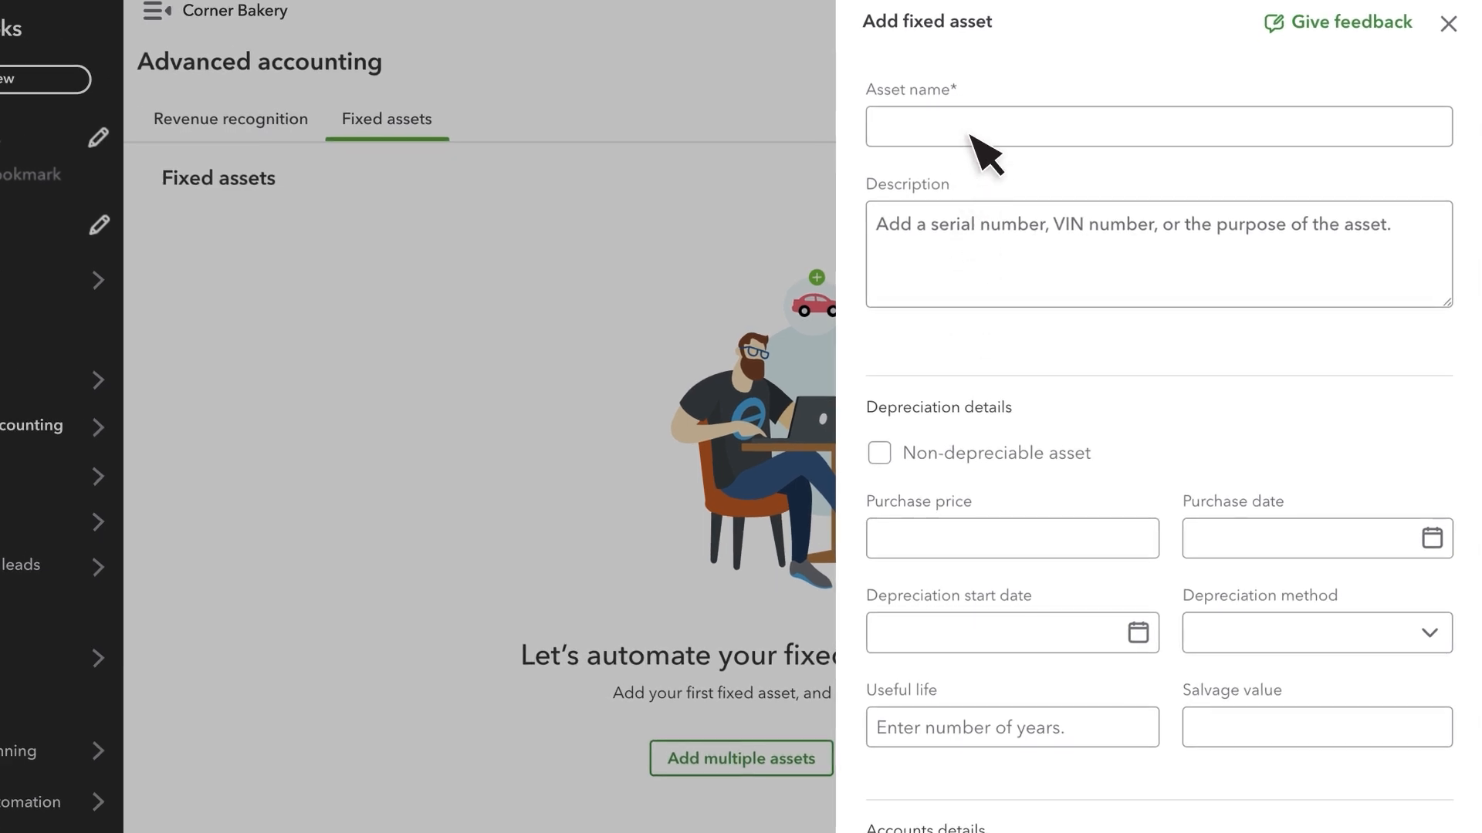
pyautogui.click(971, 132)
pyautogui.write('New Truck')
pyautogui.click(931, 244)
pyautogui.write('2025 Ford F-150')
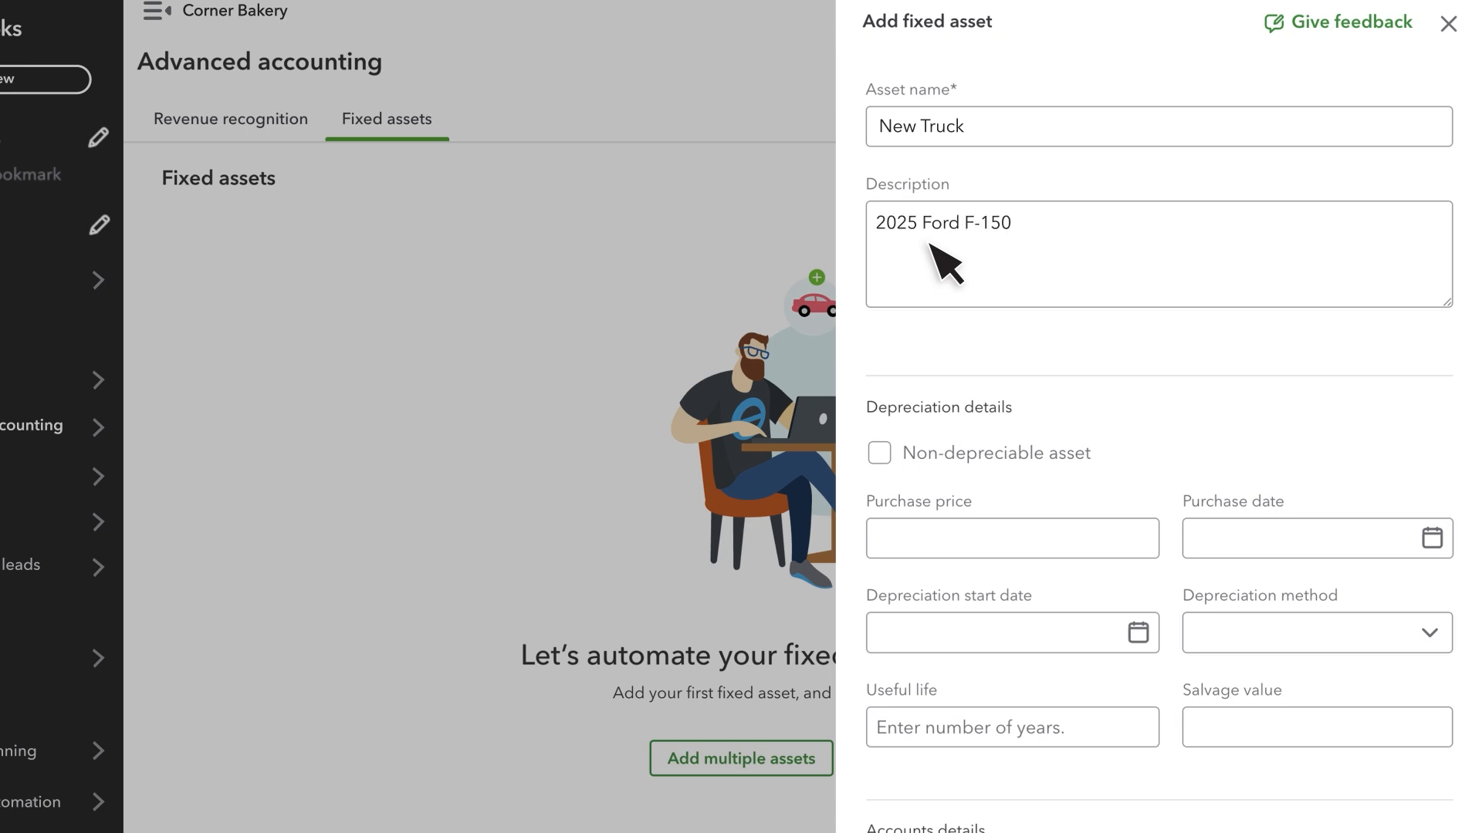
# - Set the truck's purchase price to $45,000 and its purchase date to 02/09/2025
pyautogui.click(961, 532)
pyautogui.write('$45')
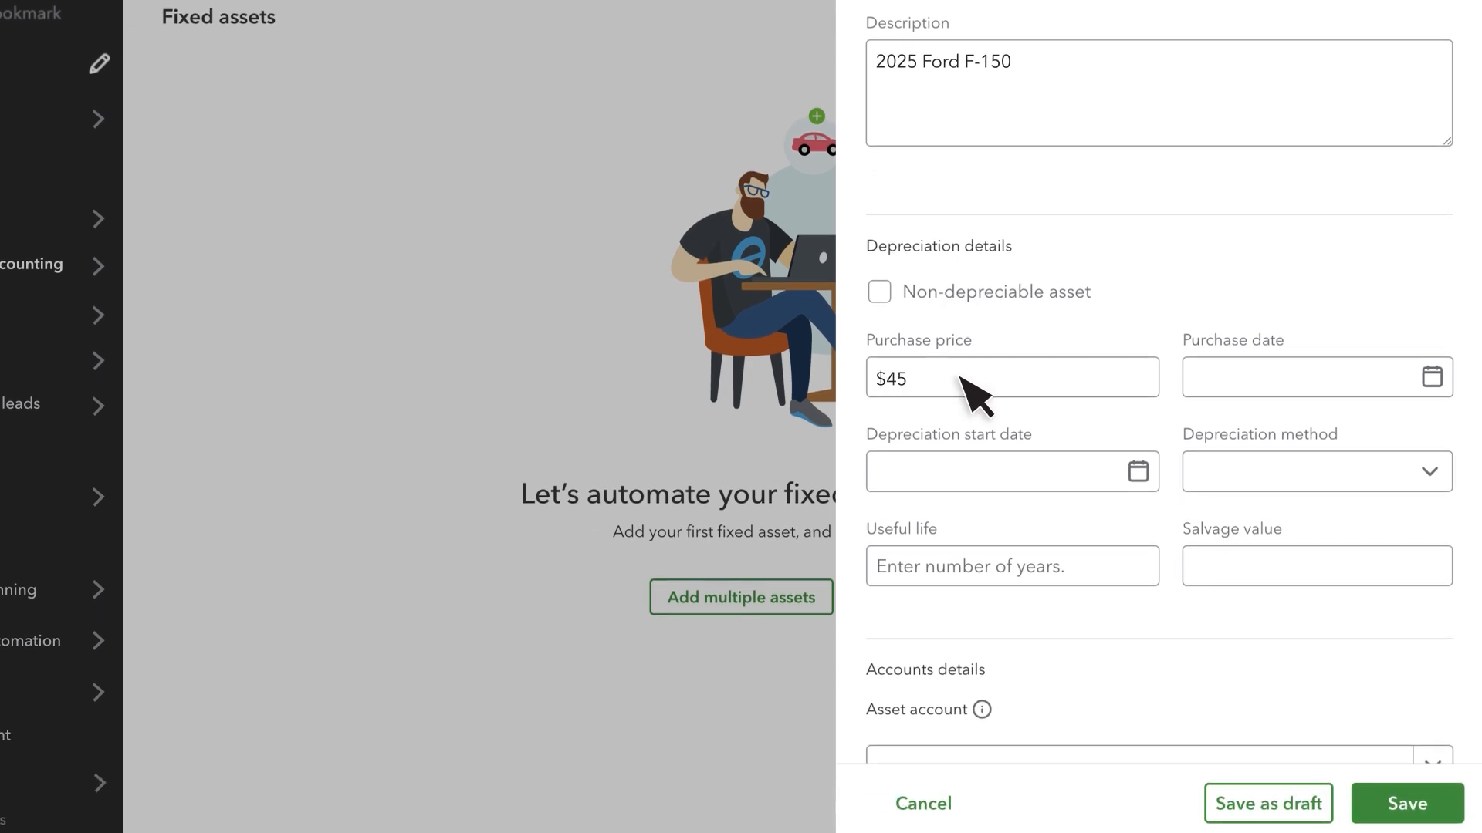
pyautogui.write(',000')
pyautogui.click(1303, 377)
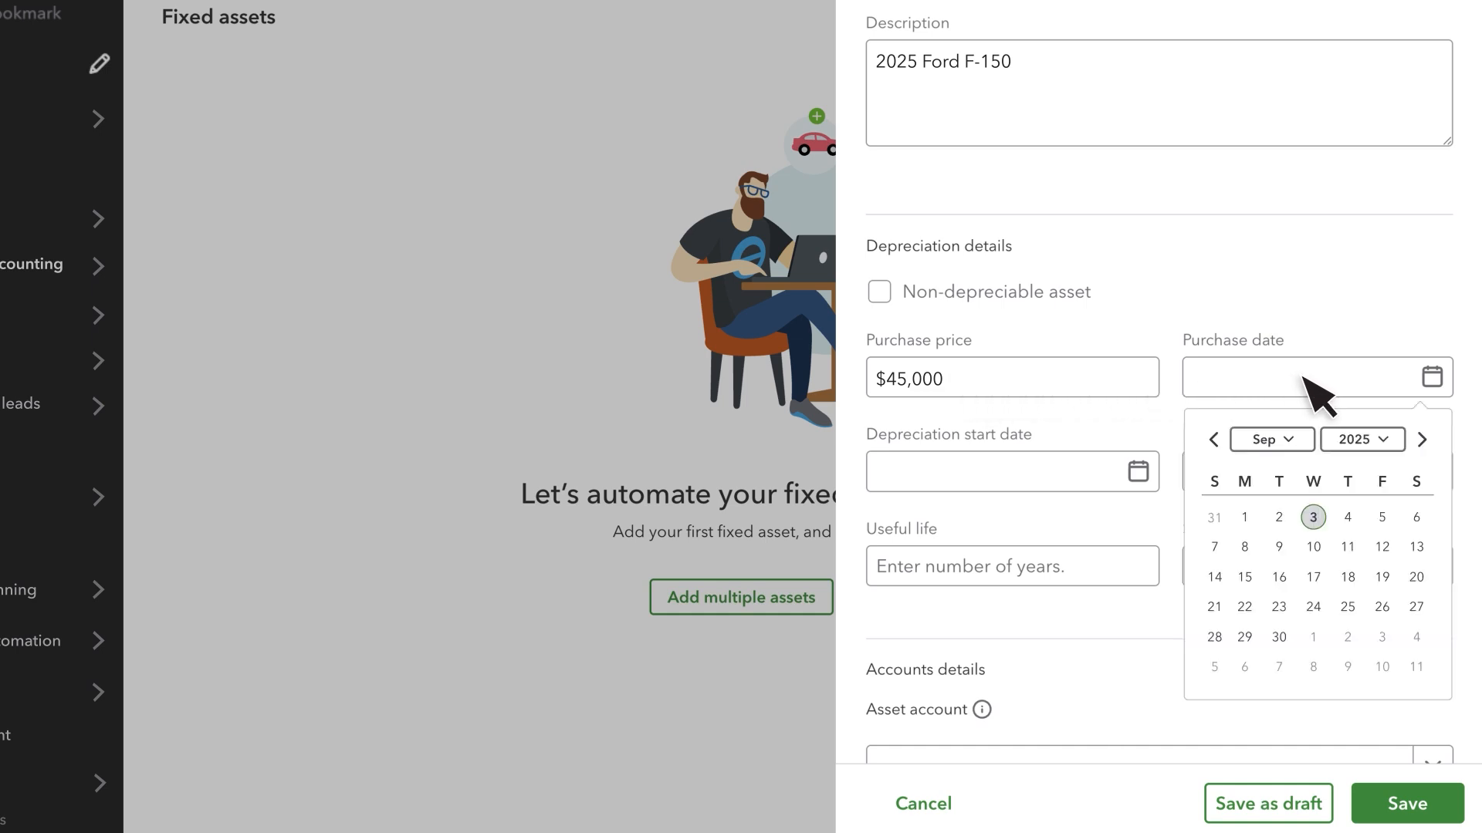
pyautogui.click(1280, 516)
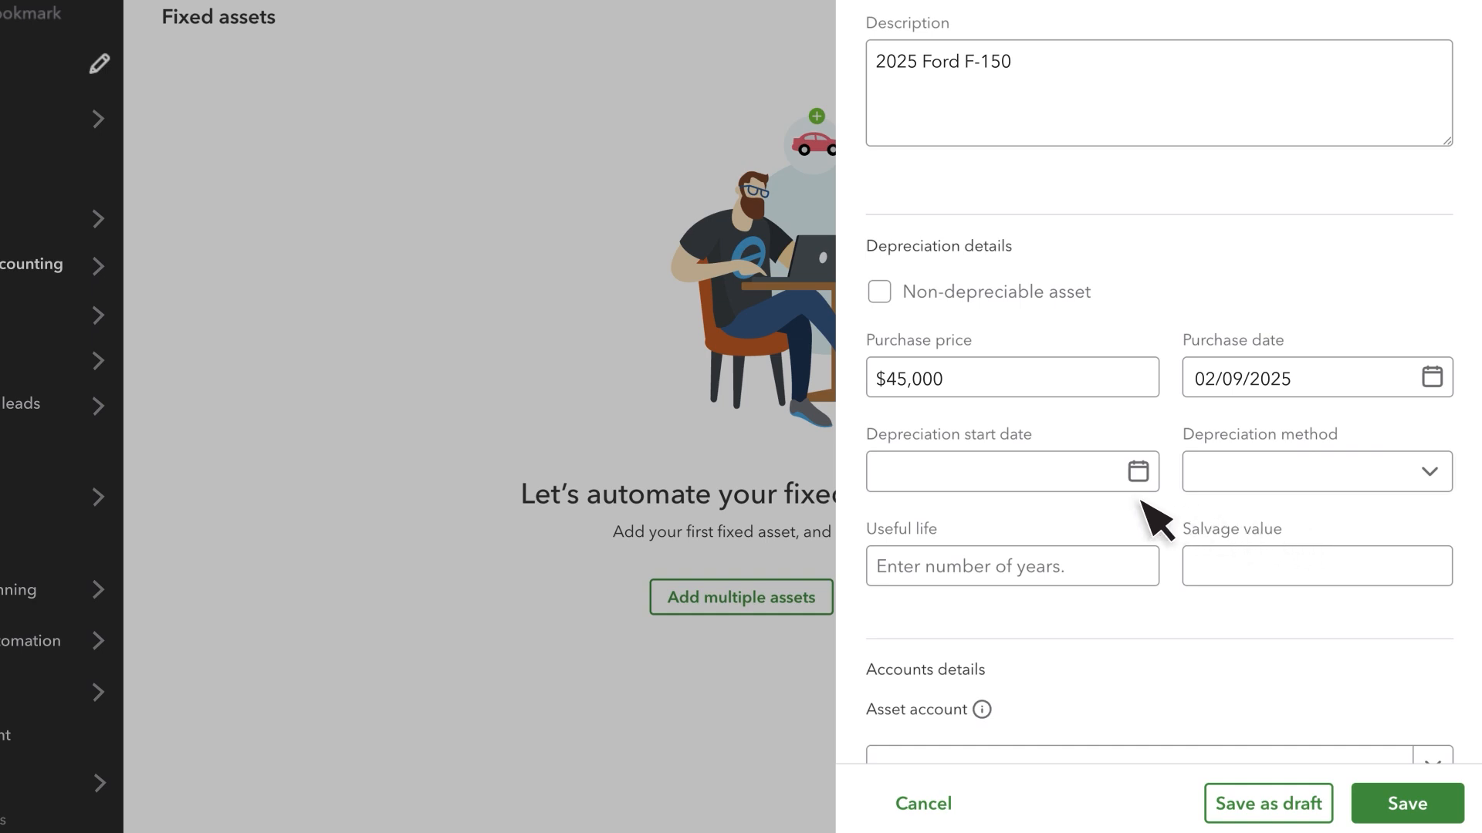
# - Set the depreciation start date to 03/09/2025 and the depreciation method to Straight Line
pyautogui.click(963, 477)
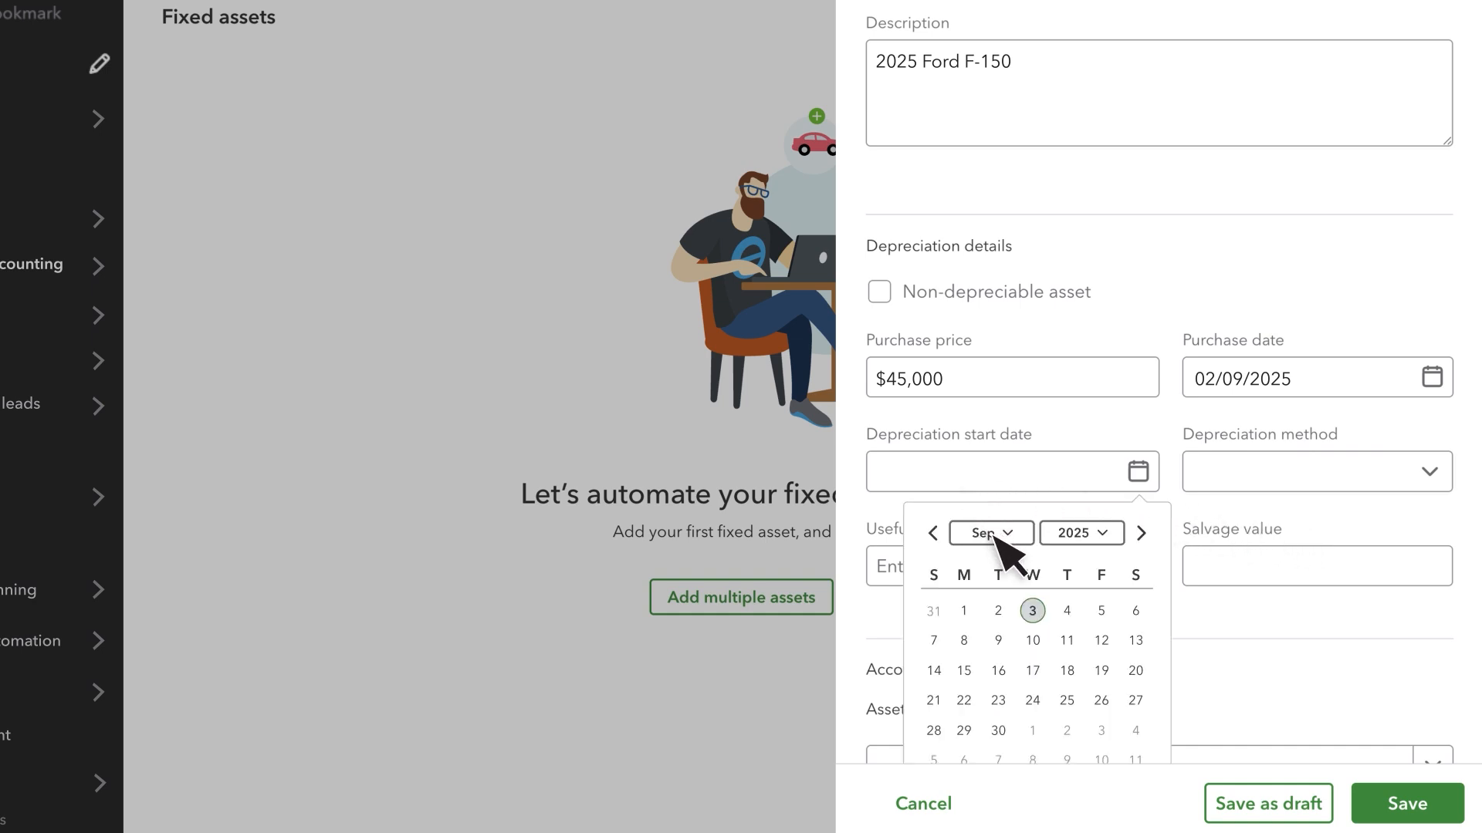
pyautogui.click(1035, 612)
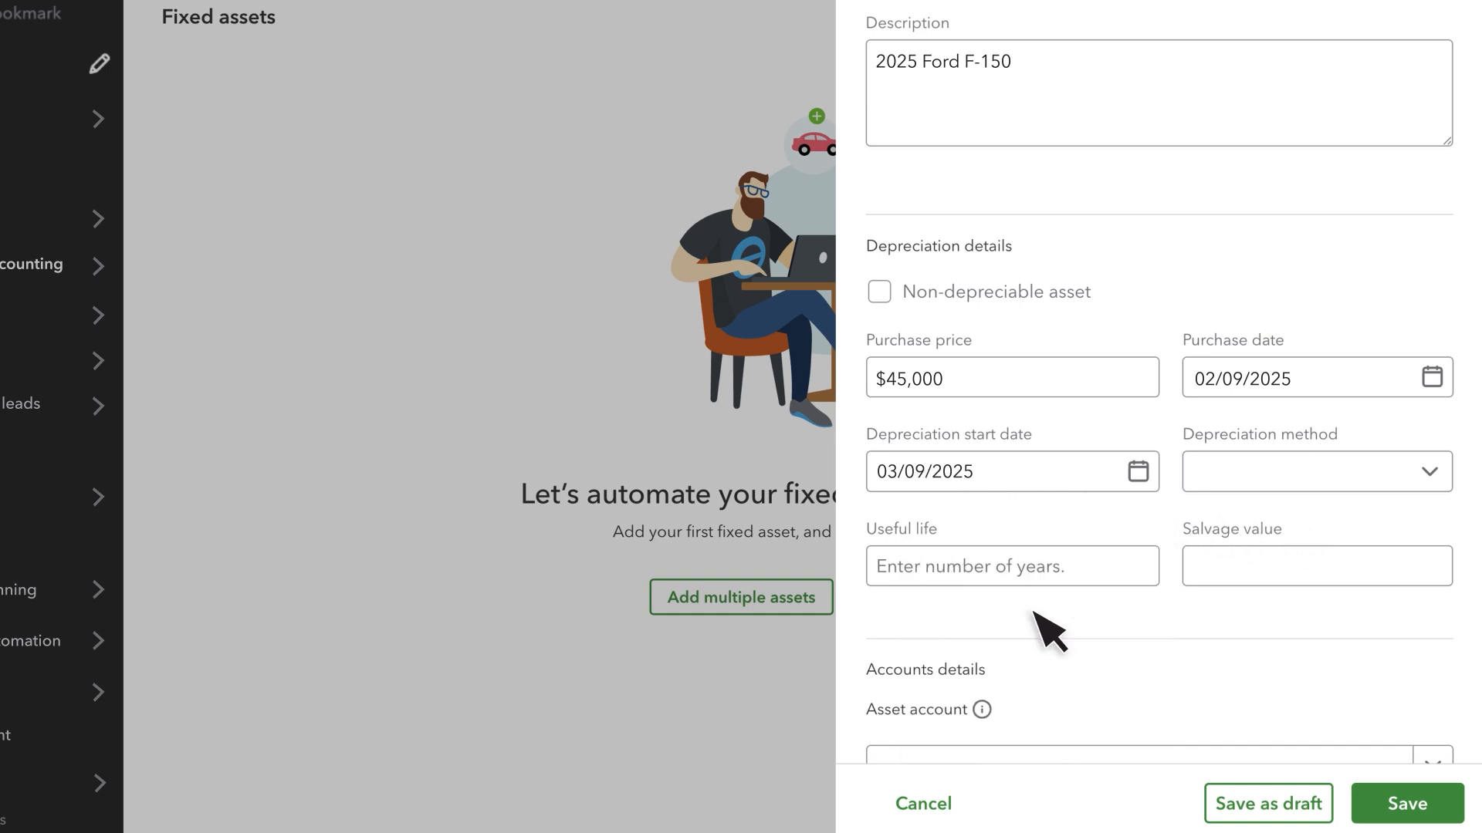
pyautogui.click(1440, 476)
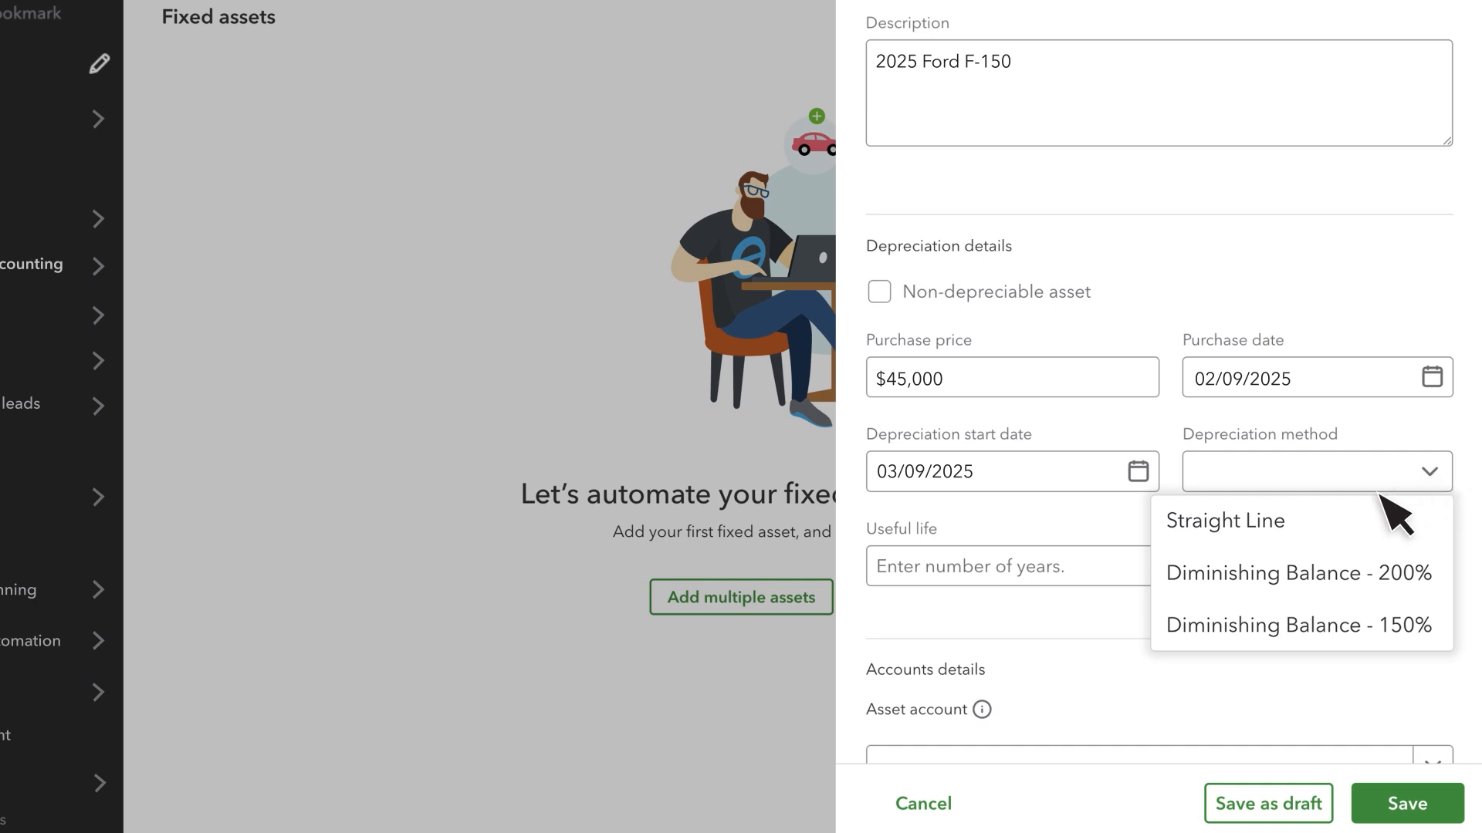
pyautogui.click(1306, 523)
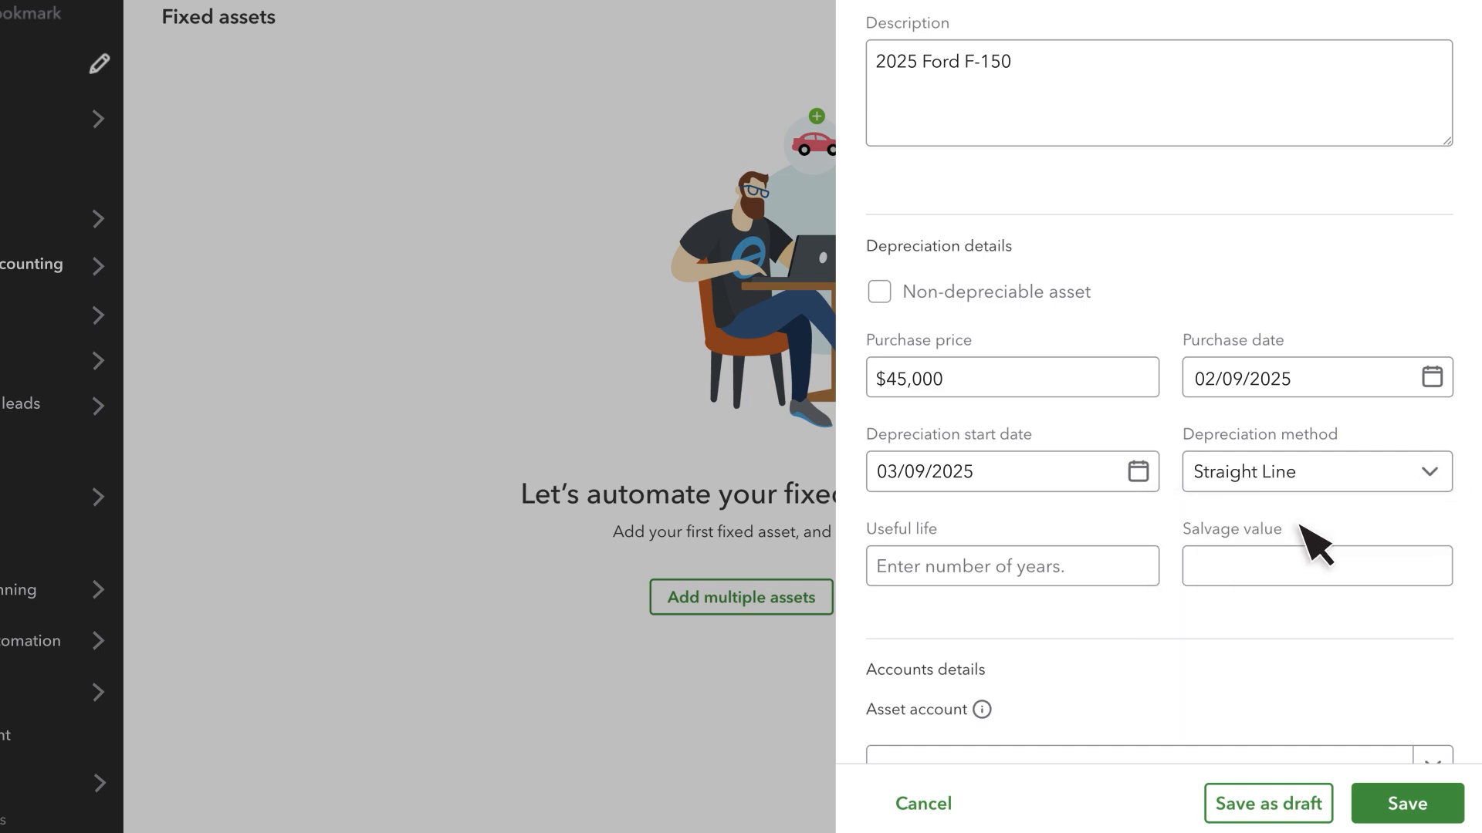
# - Set the truck's useful life to 5 years and its salvage value to $25,000
pyautogui.click(994, 575)
pyautogui.write('5')
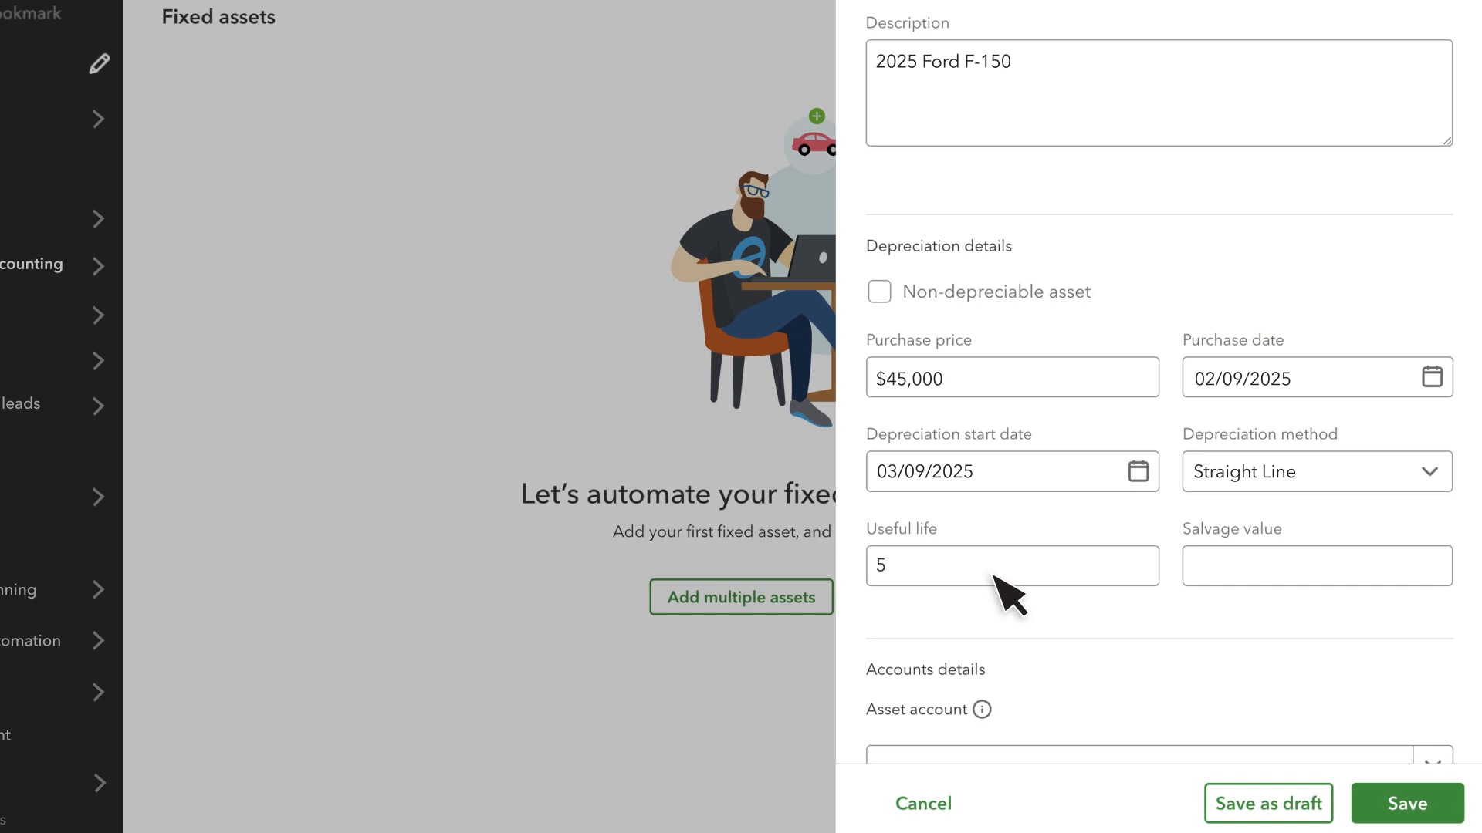
pyautogui.click(1272, 572)
pyautogui.write('250000')
# - Assign Other fixed assets as the asset and accumulated depreciation accounts, Depreciation as the expense account, and save the asset
pyautogui.scroll(-5, 1272, 575)
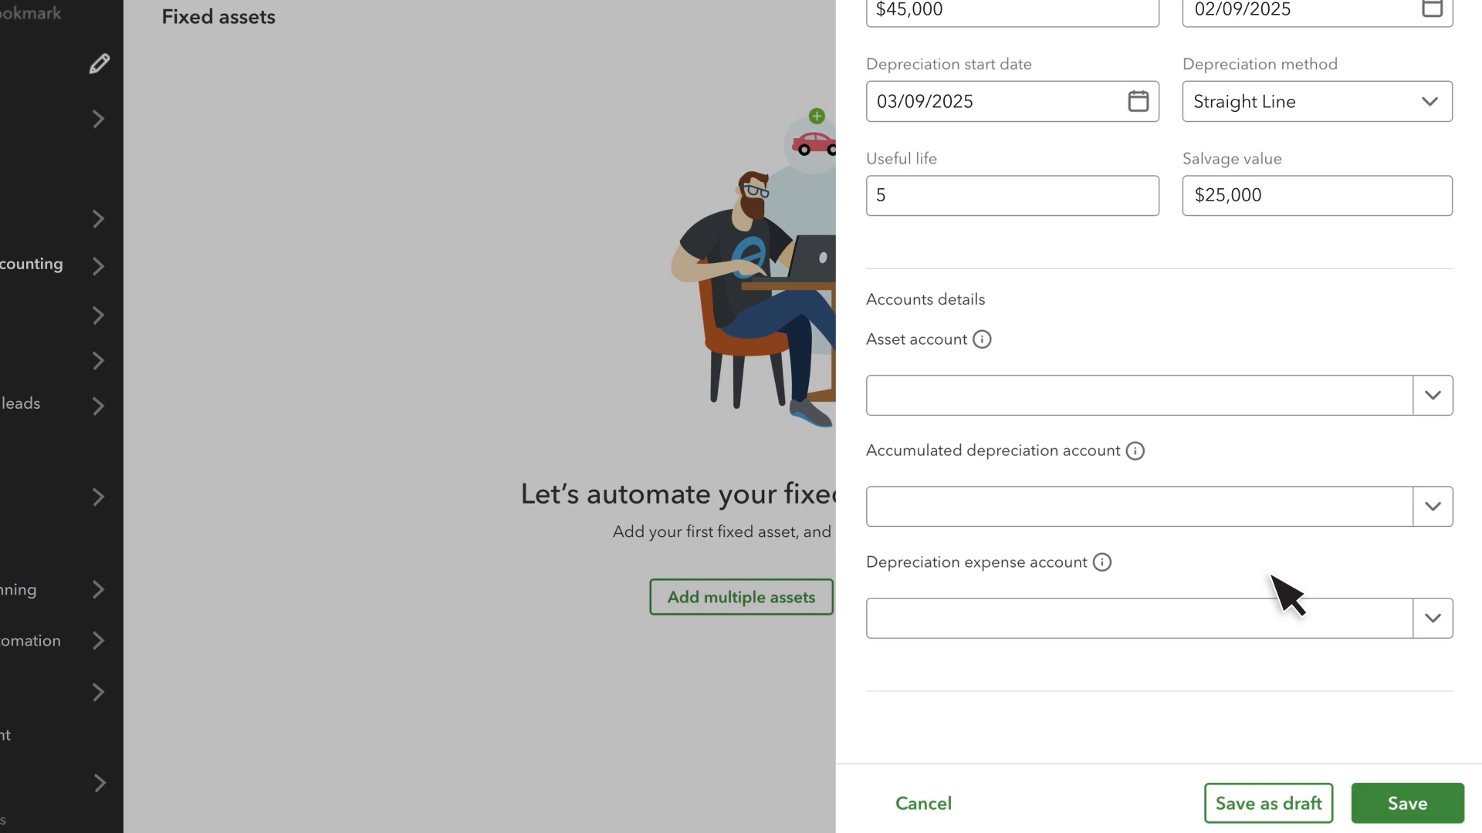
pyautogui.click(1091, 395)
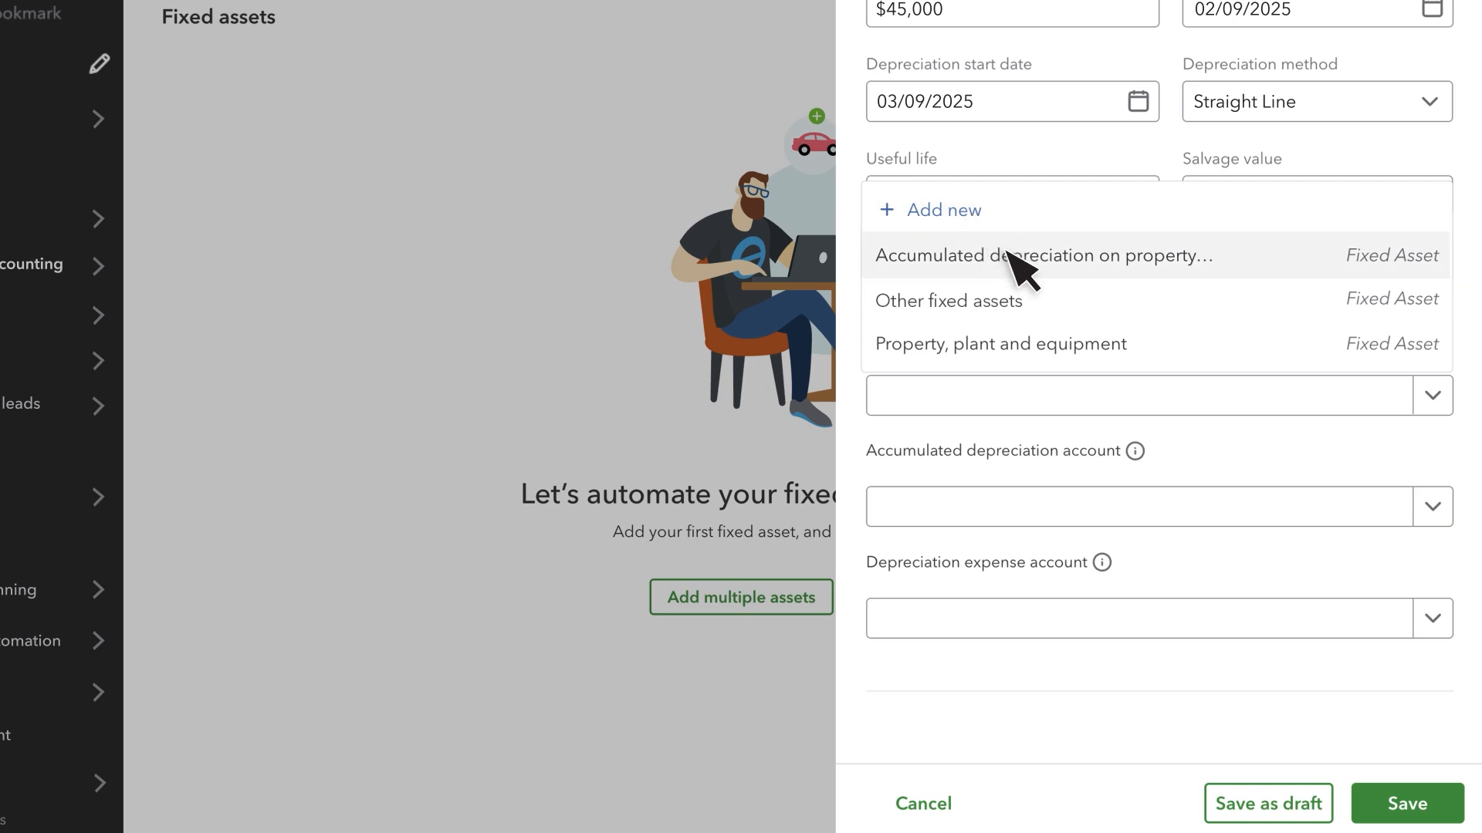
pyautogui.click(1052, 301)
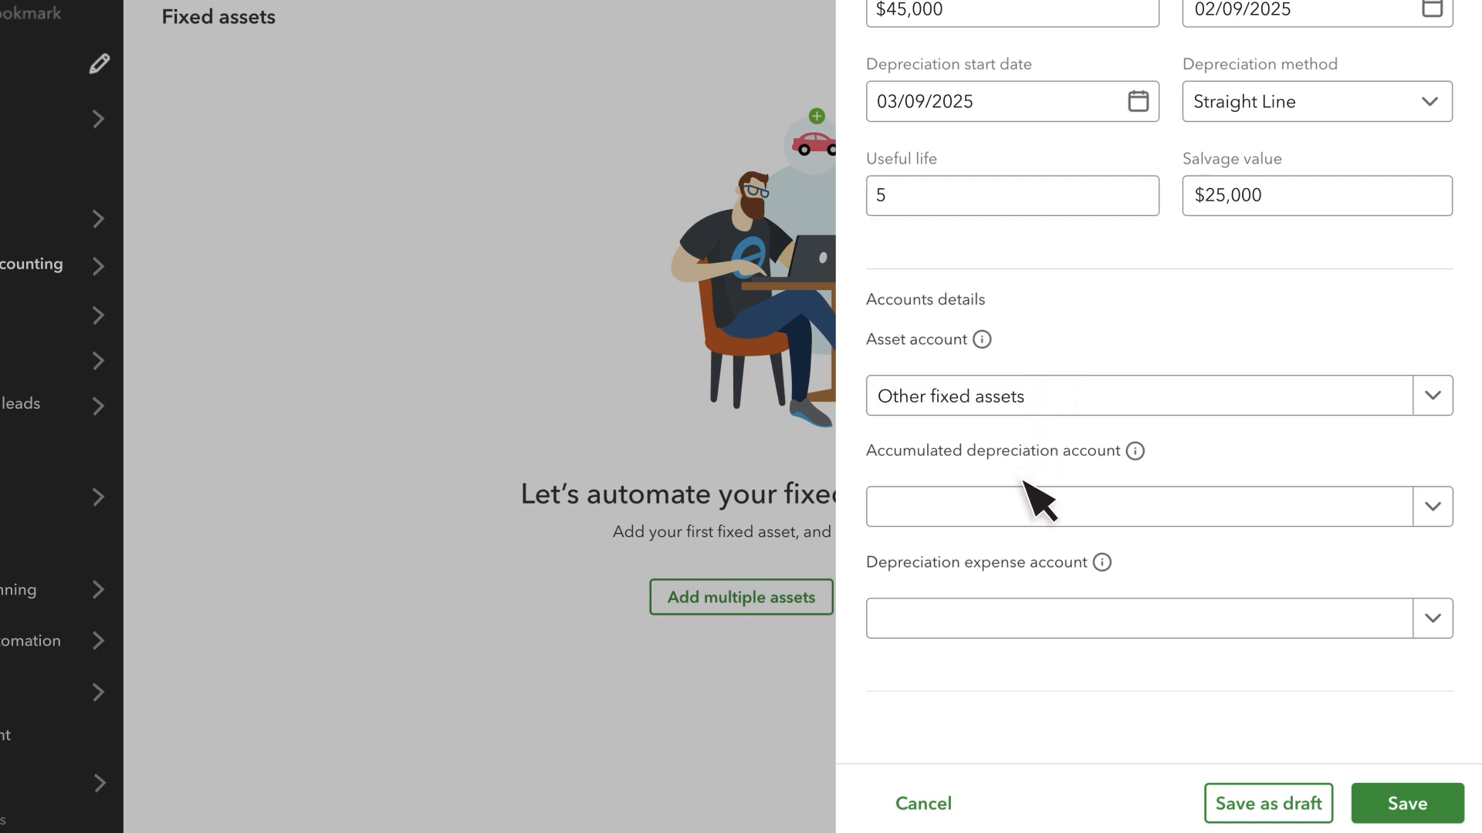
pyautogui.click(1014, 508)
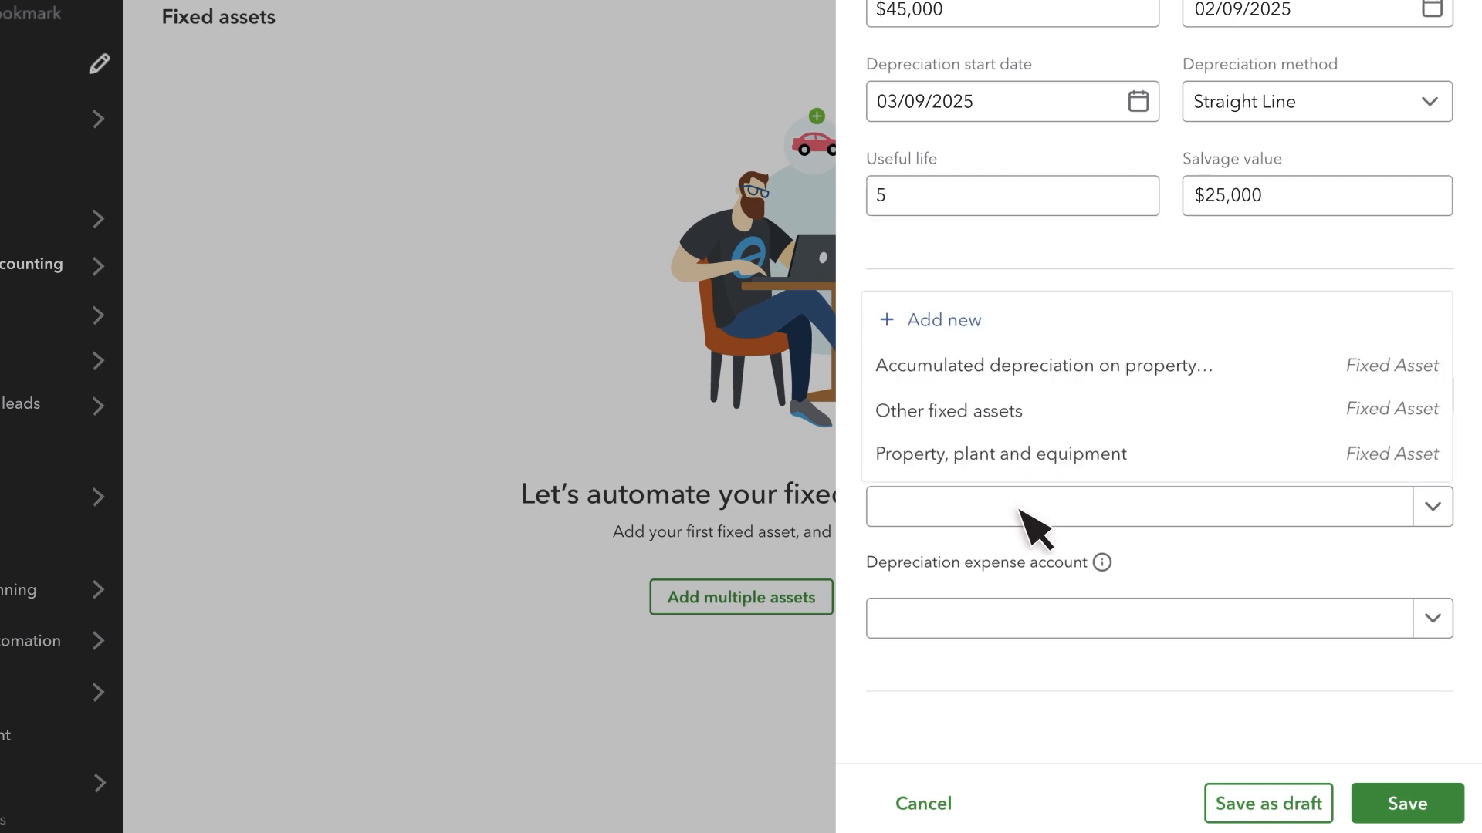
pyautogui.click(960, 412)
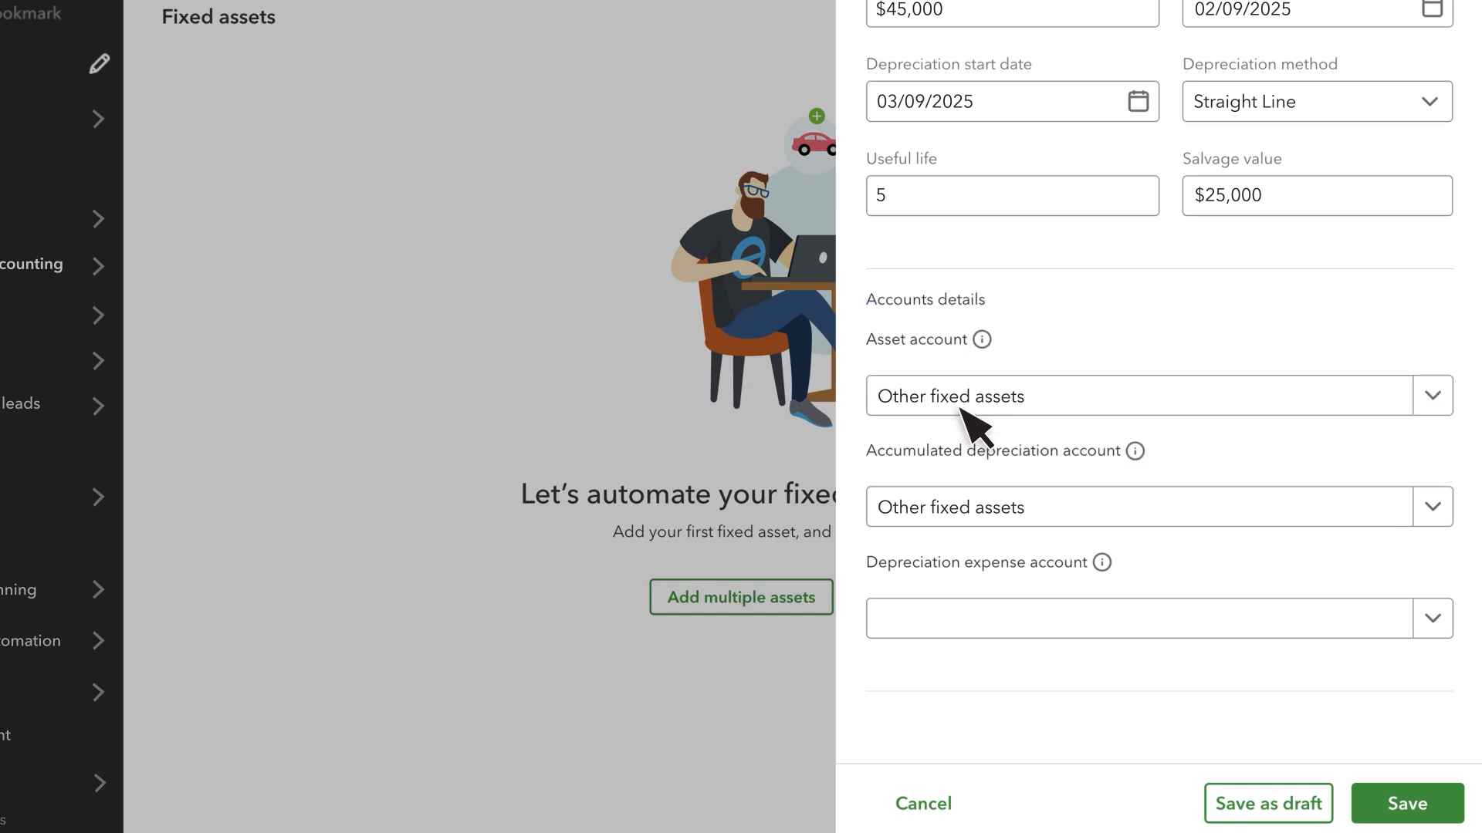
pyautogui.click(1023, 621)
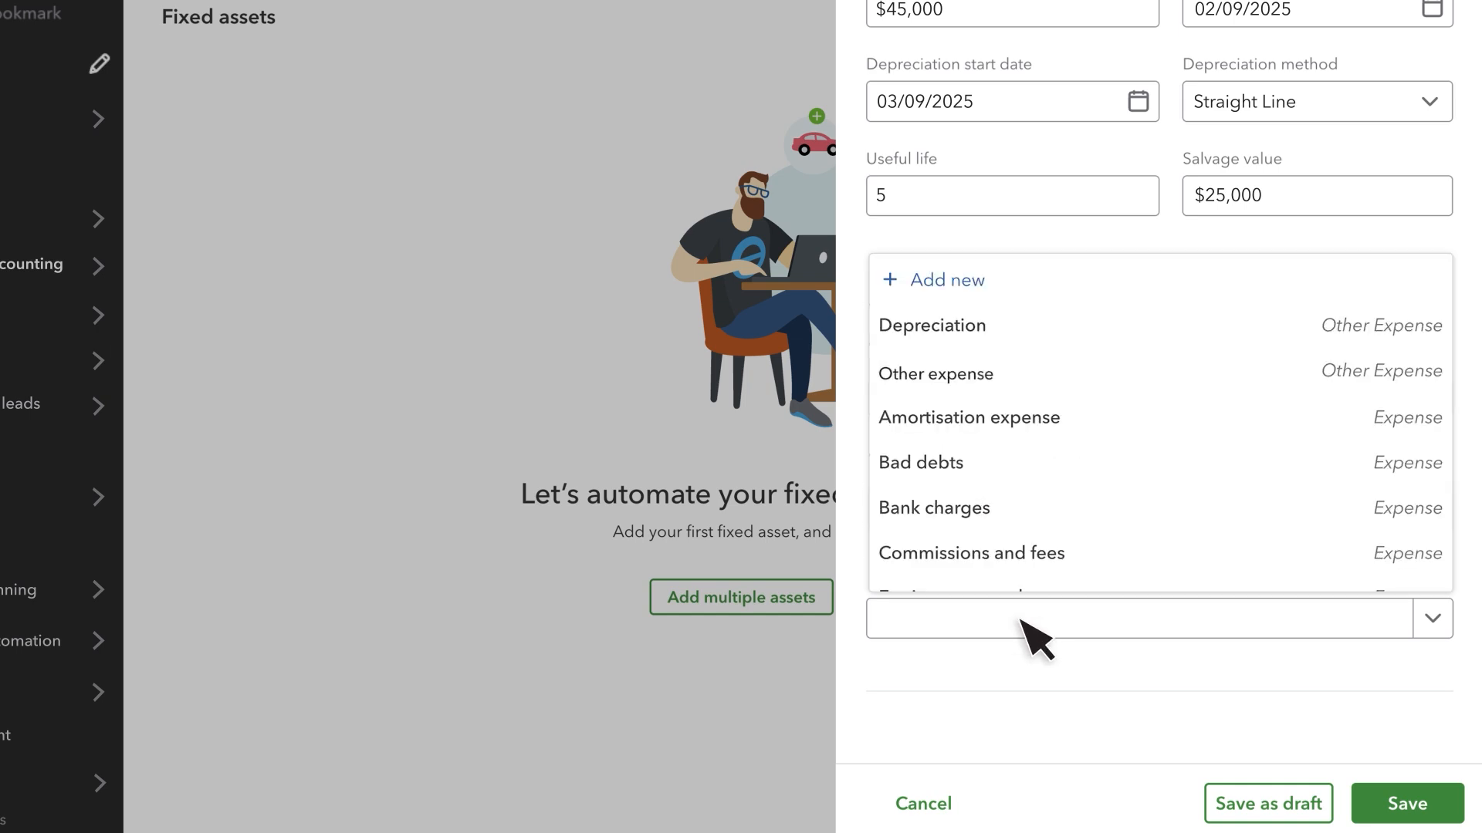
pyautogui.click(1001, 337)
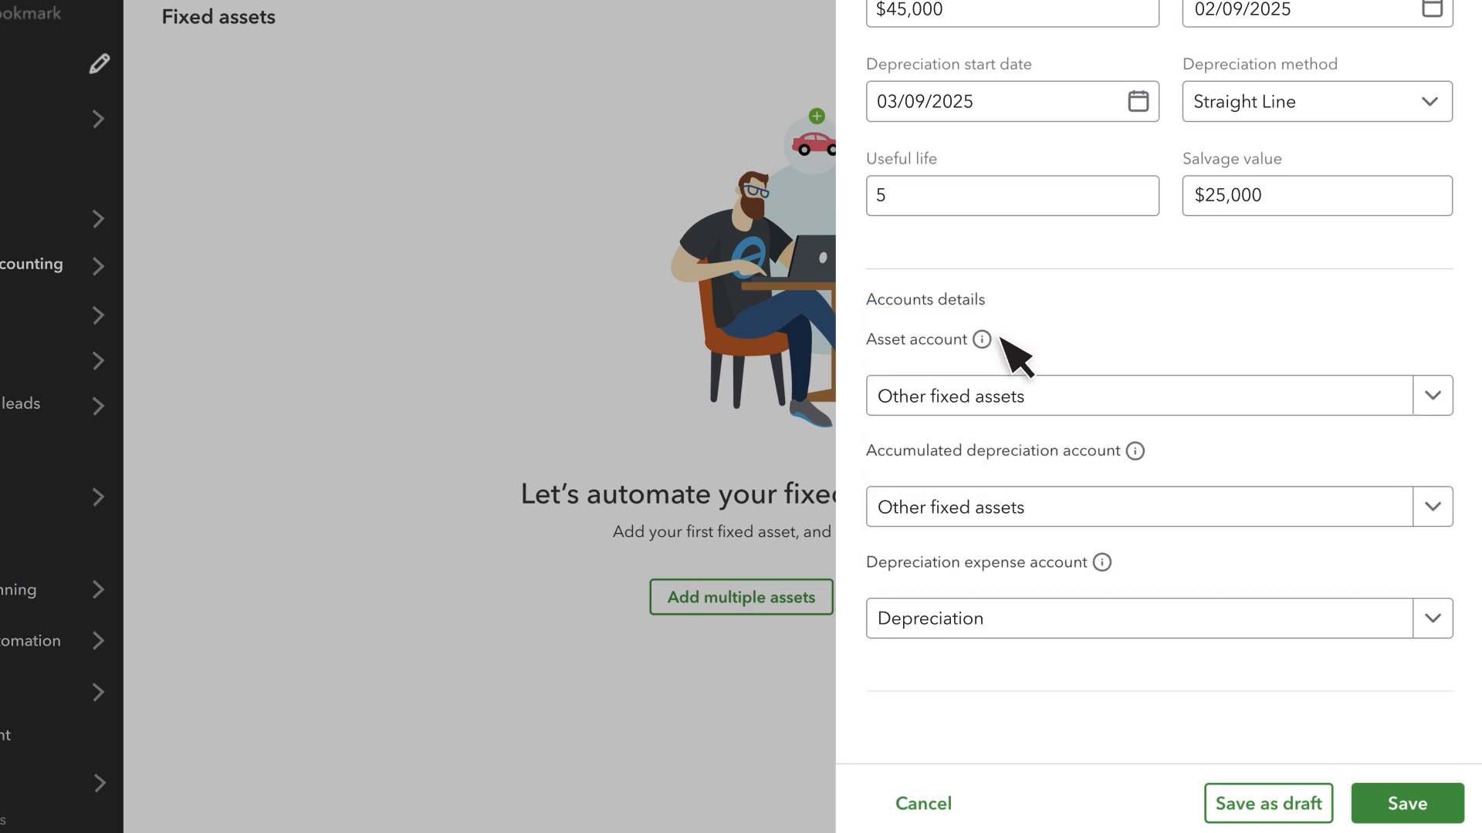
pyautogui.click(1407, 804)
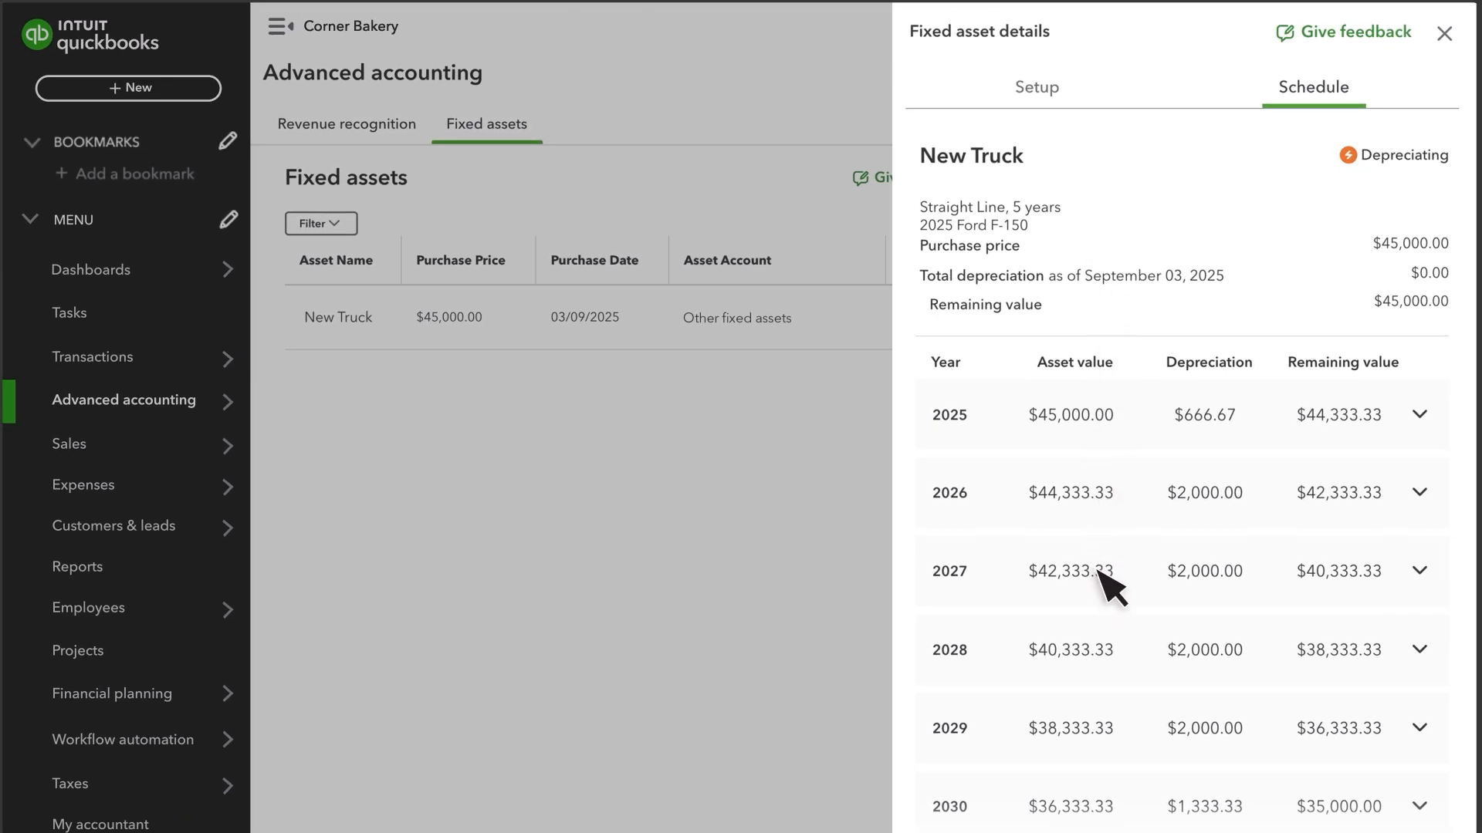
# - Review the New Truck's 2025 monthly depreciation schedule and its setup details, and close the asset details
pyautogui.click(986, 420)
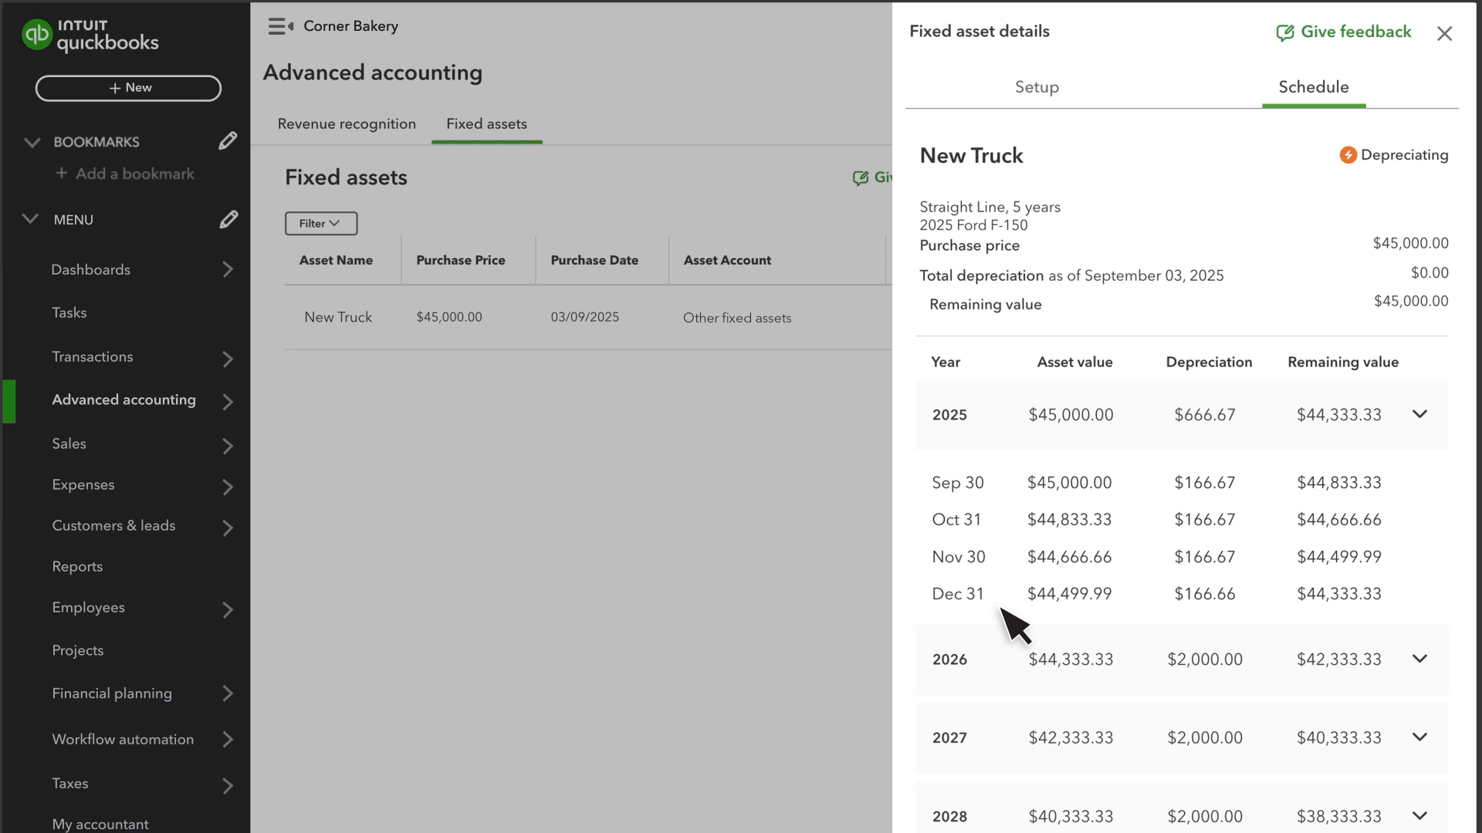
pyautogui.click(1052, 426)
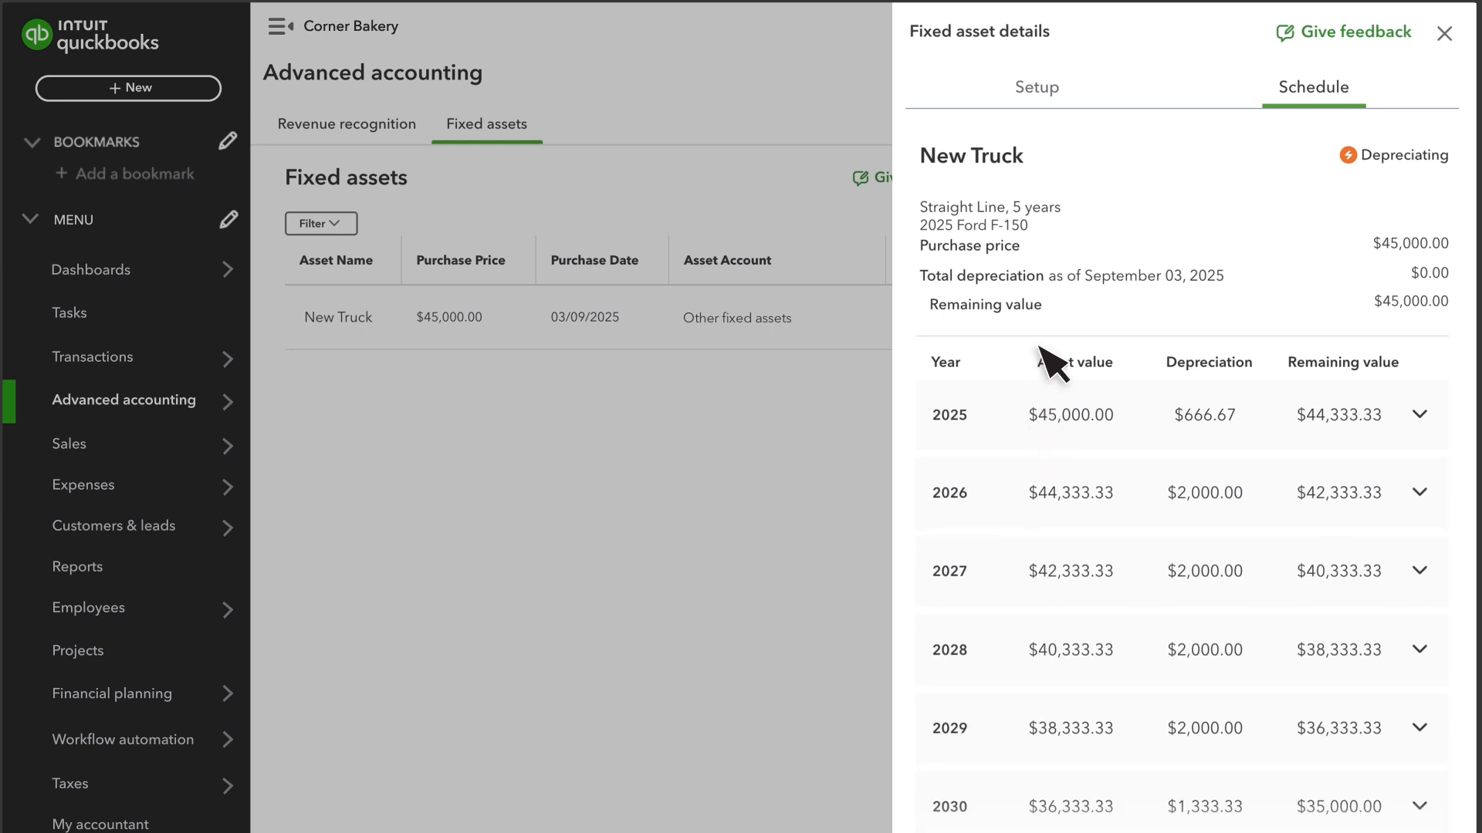
pyautogui.click(1043, 94)
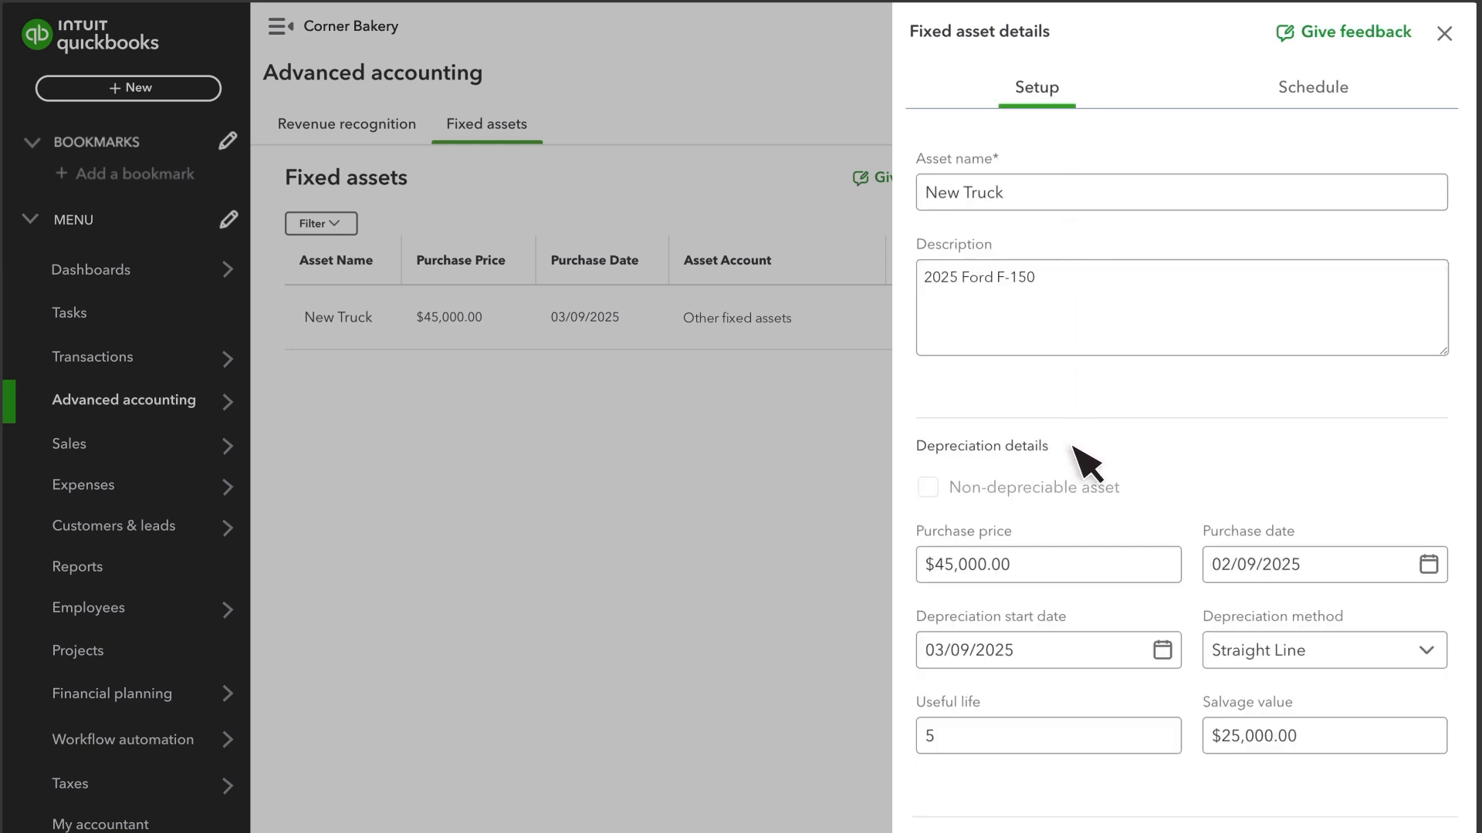
pyautogui.click(1444, 34)
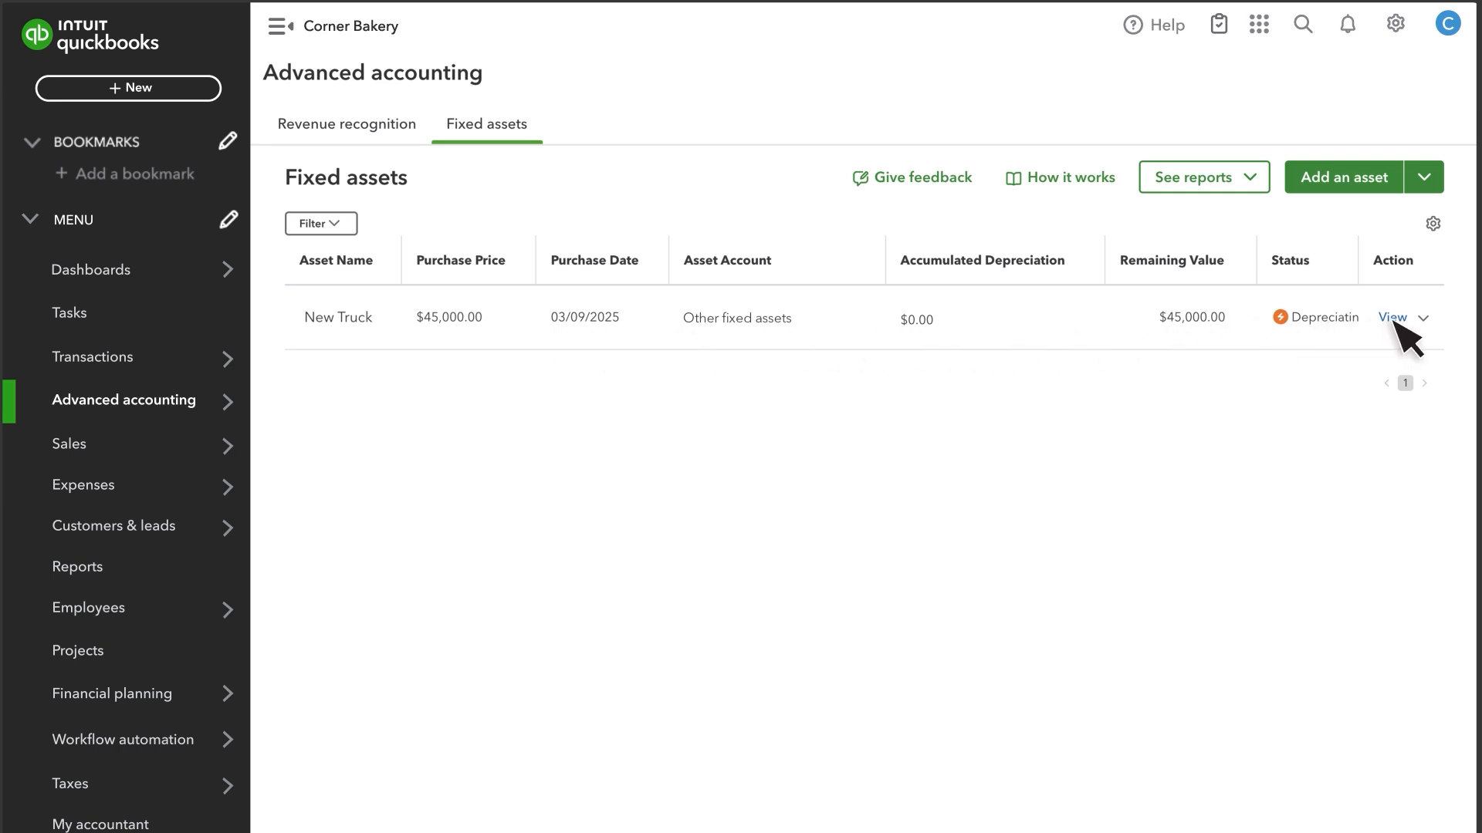
# - Open the entry grid for adding multiple assets and select the asset name cell in row 1
pyautogui.click(1425, 319)
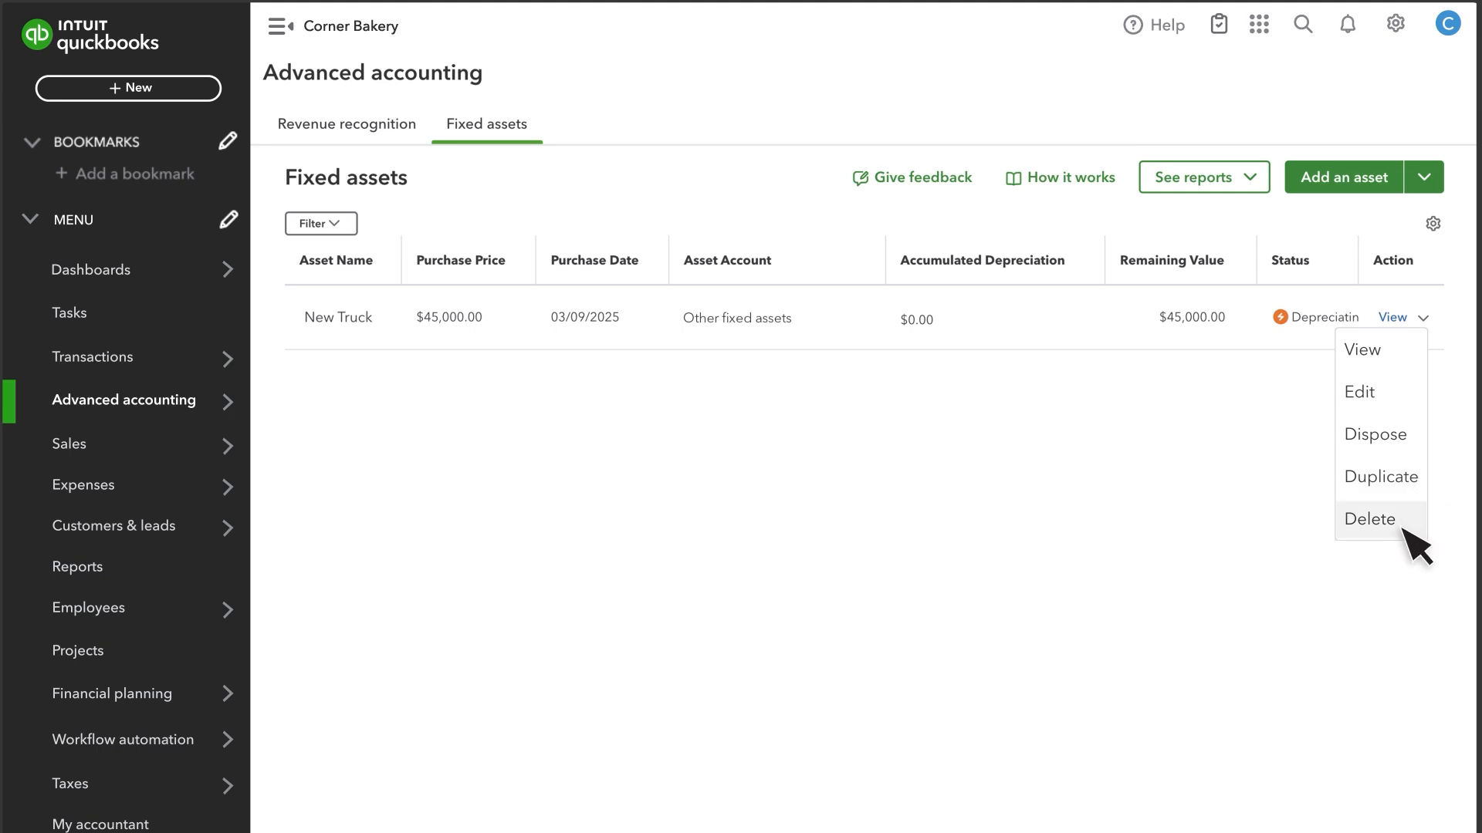
pyautogui.click(1421, 181)
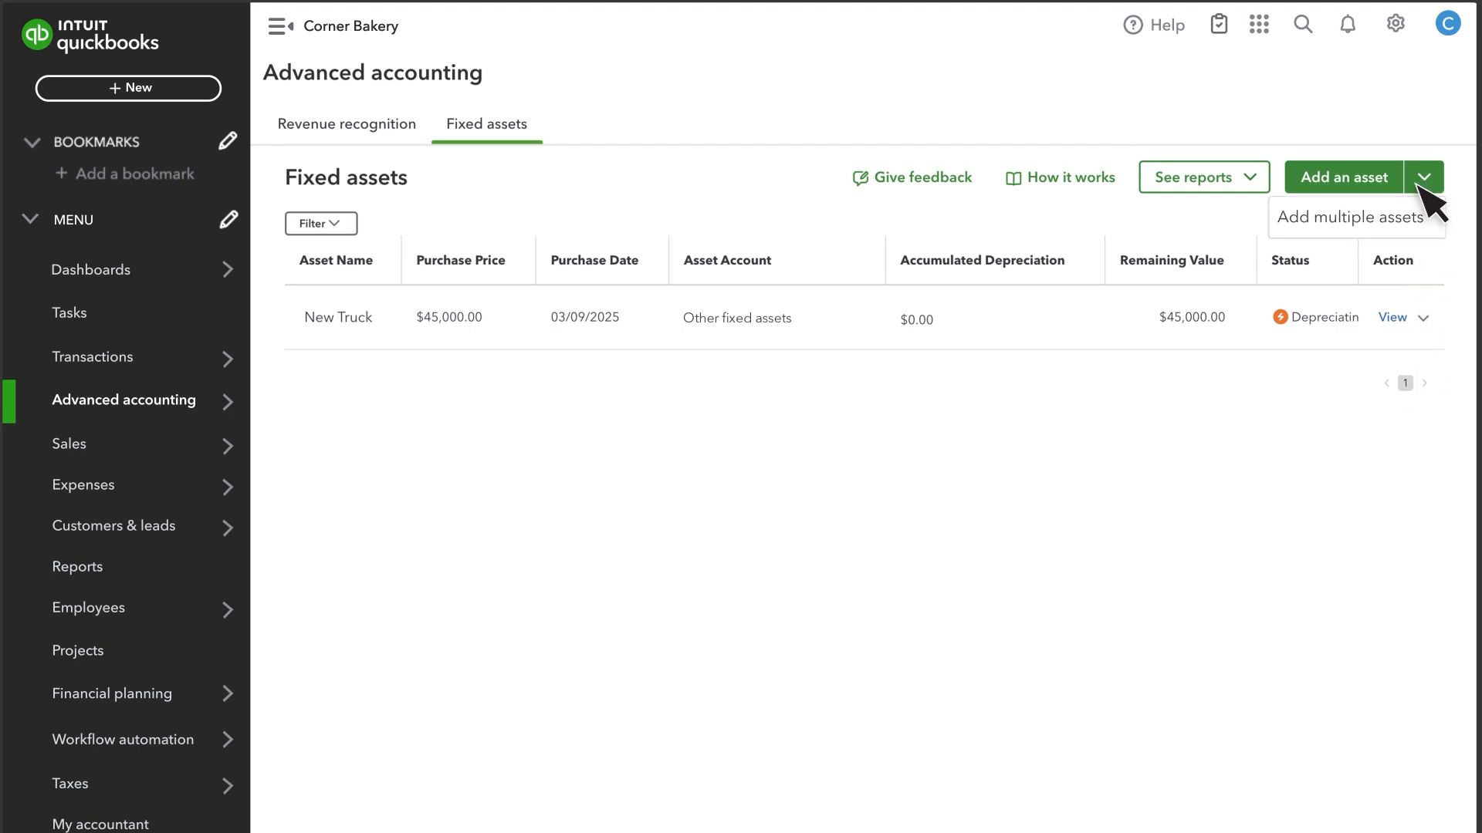
pyautogui.click(1370, 220)
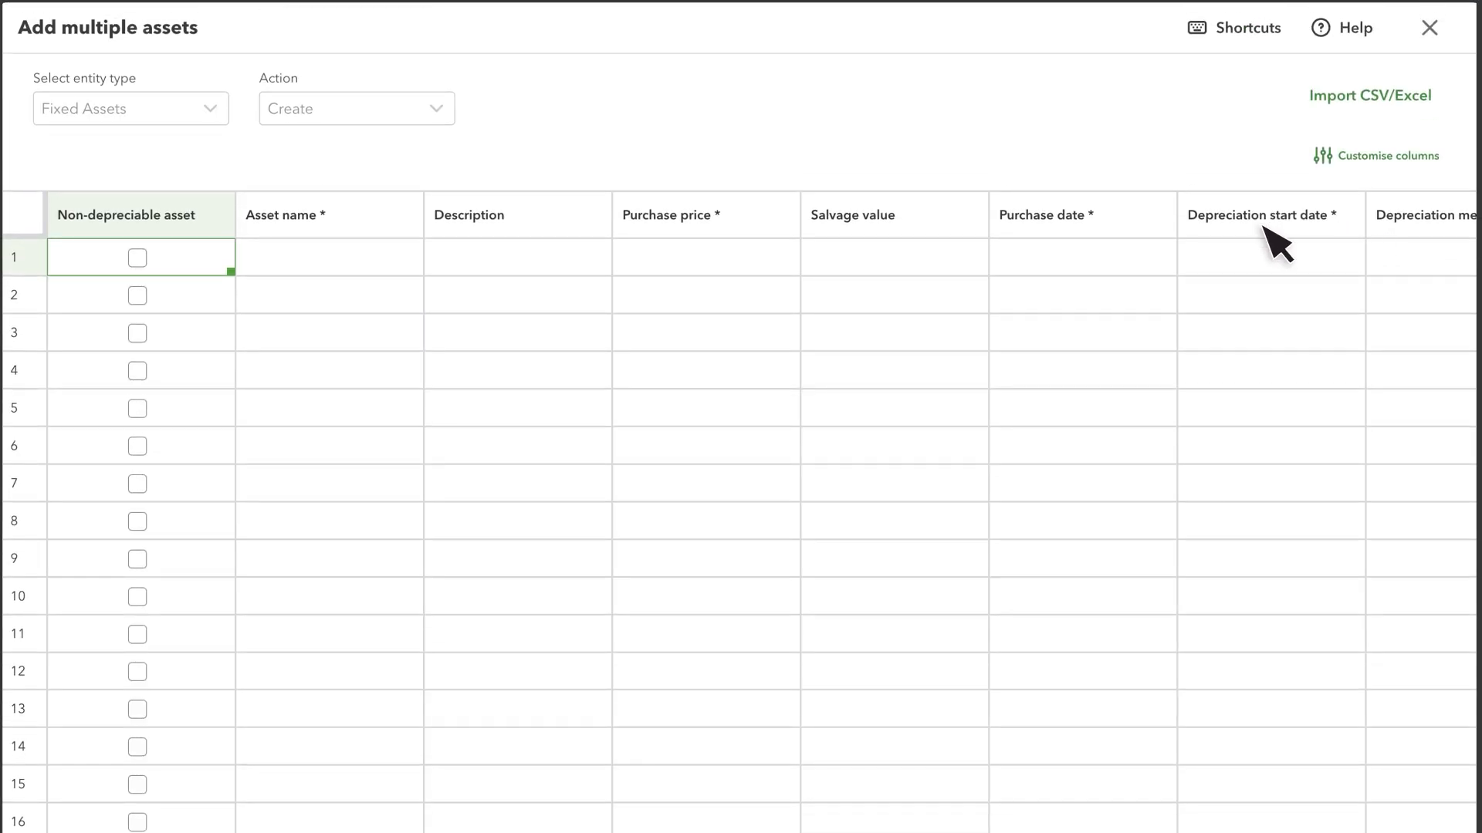
pyautogui.click(363, 263)
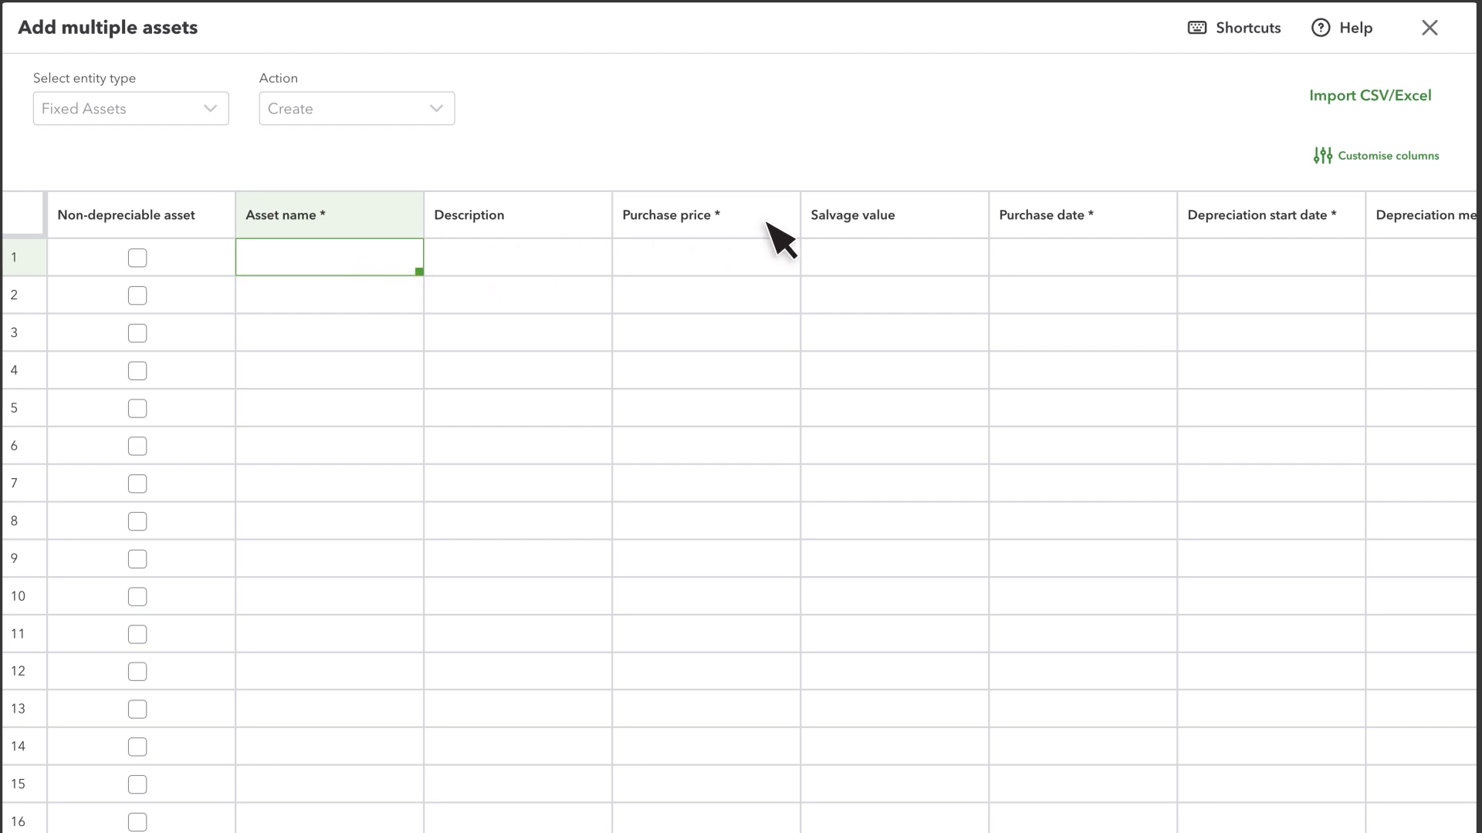
# - Customise the grid columns so that Description comes after Purchase price
pyautogui.click(1392, 158)
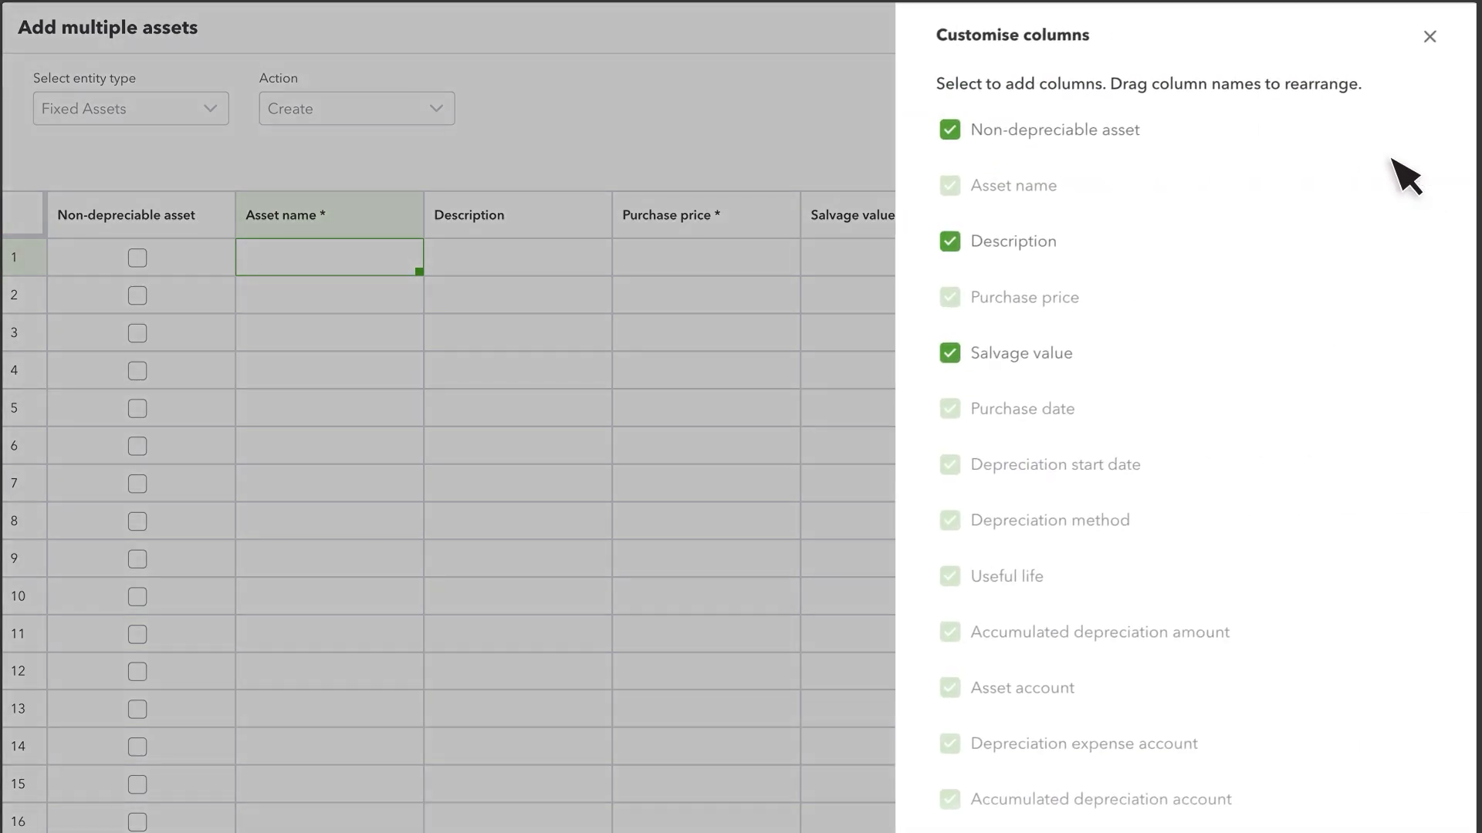
pyautogui.moveTo(1084, 241); pyautogui.dragTo(1085, 297)
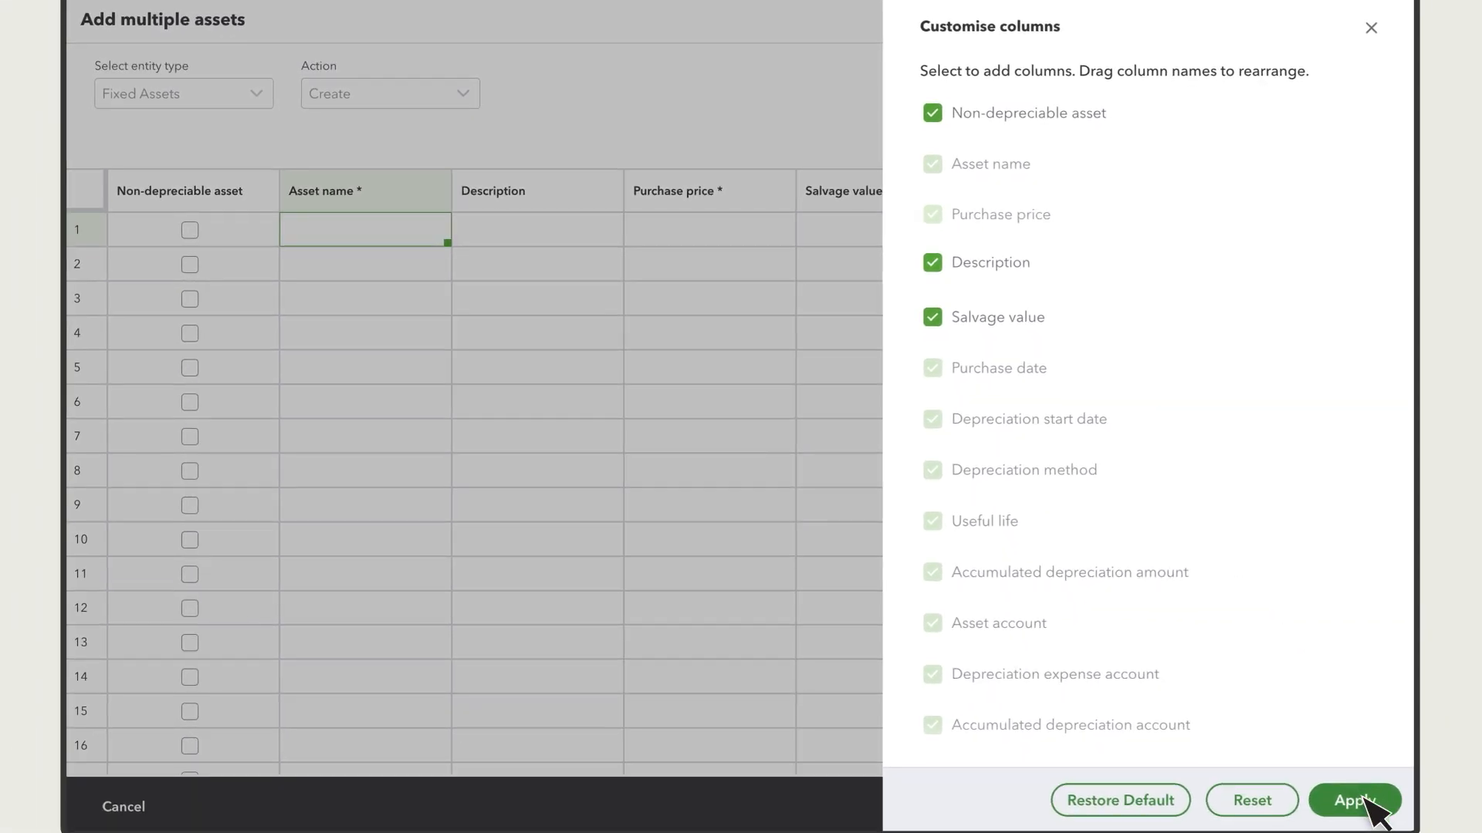
pyautogui.click(1363, 799)
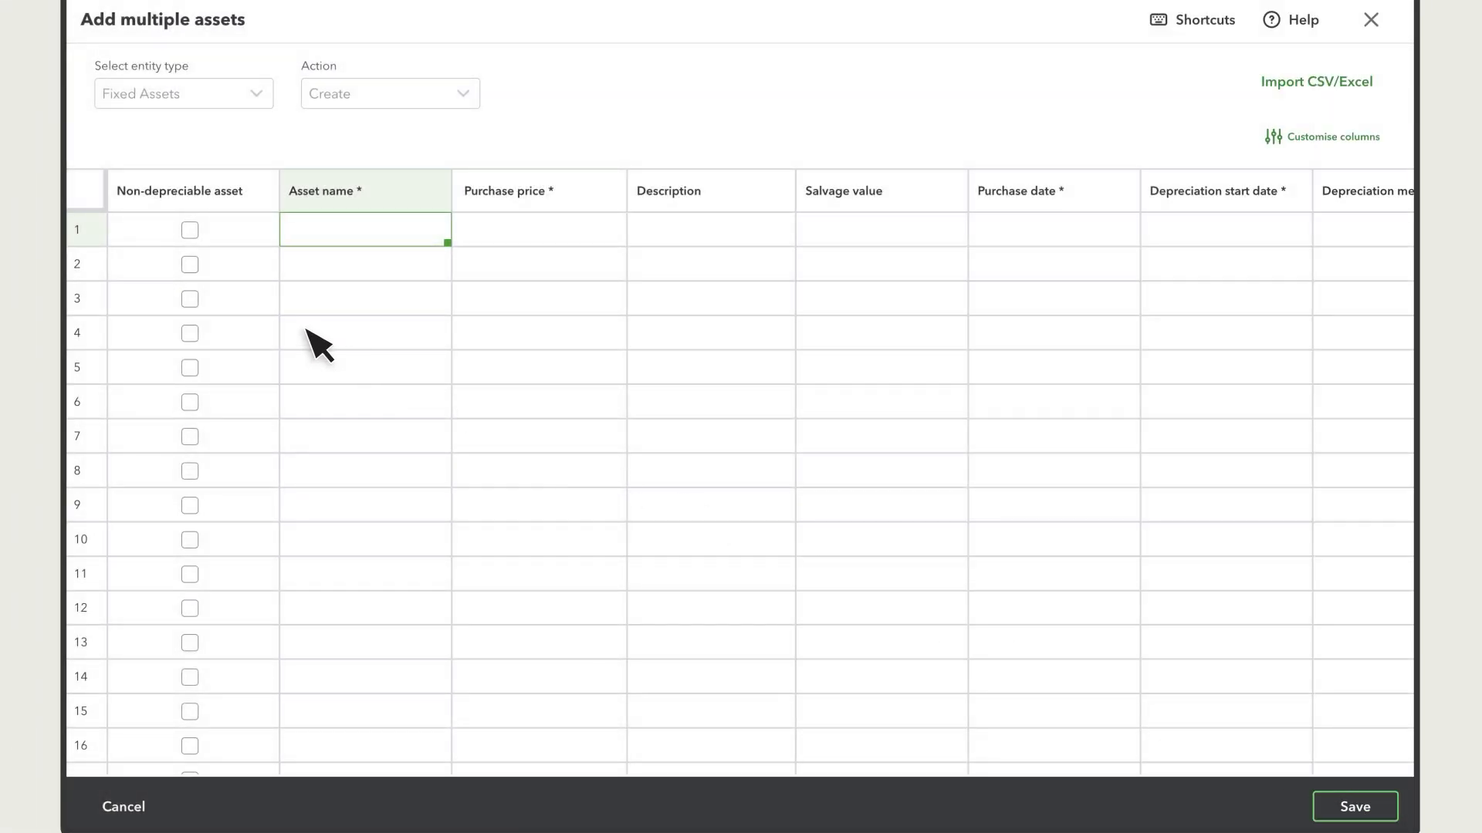
# - Paste the copied Office furniture ($5,000), Computers ($1,200) and Refrigerator ($1,259) assets into the first three rows and save them
pyautogui.hotkey('ctrl', 'v')
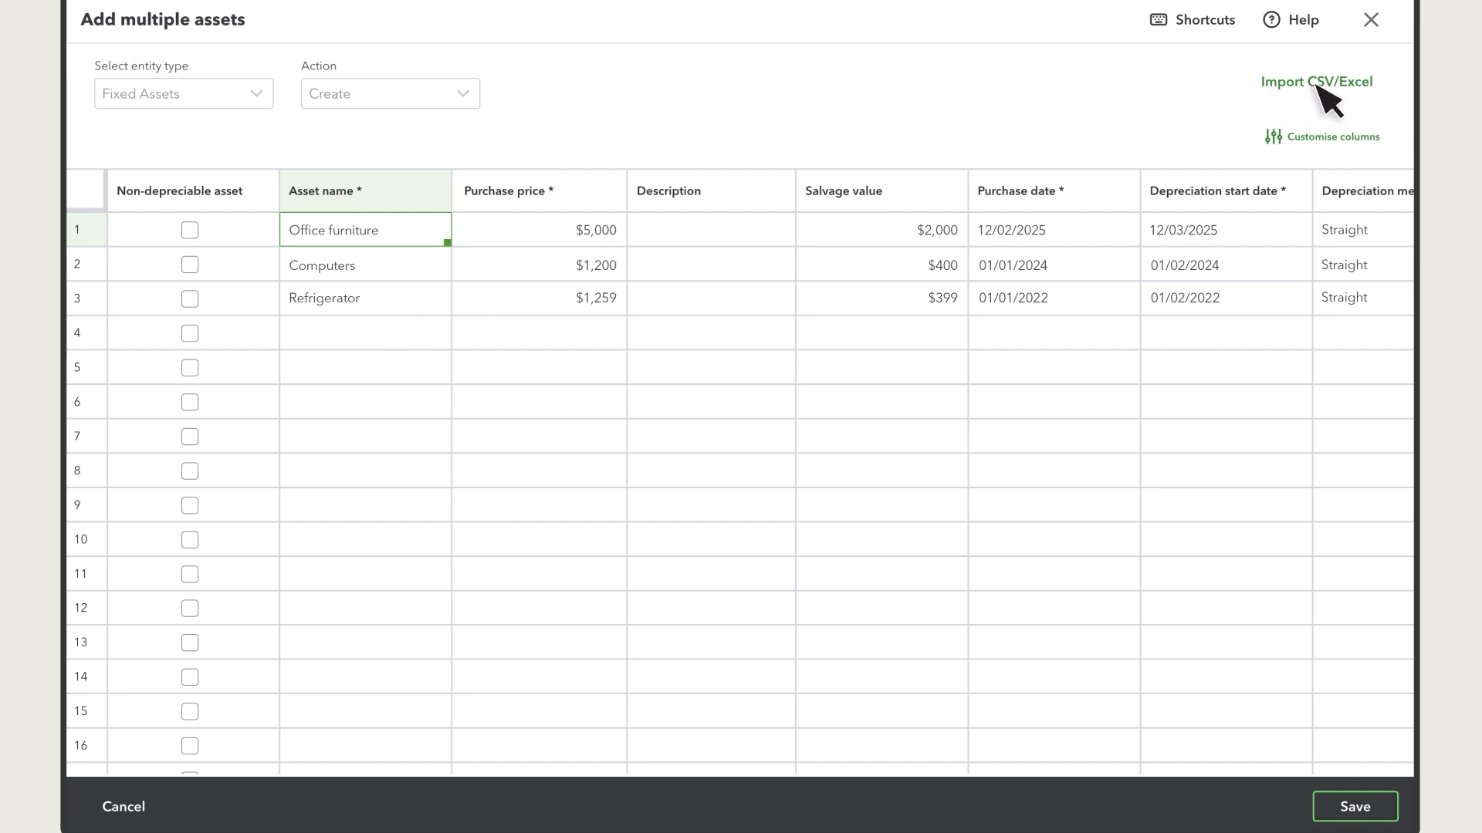
pyautogui.click(1355, 807)
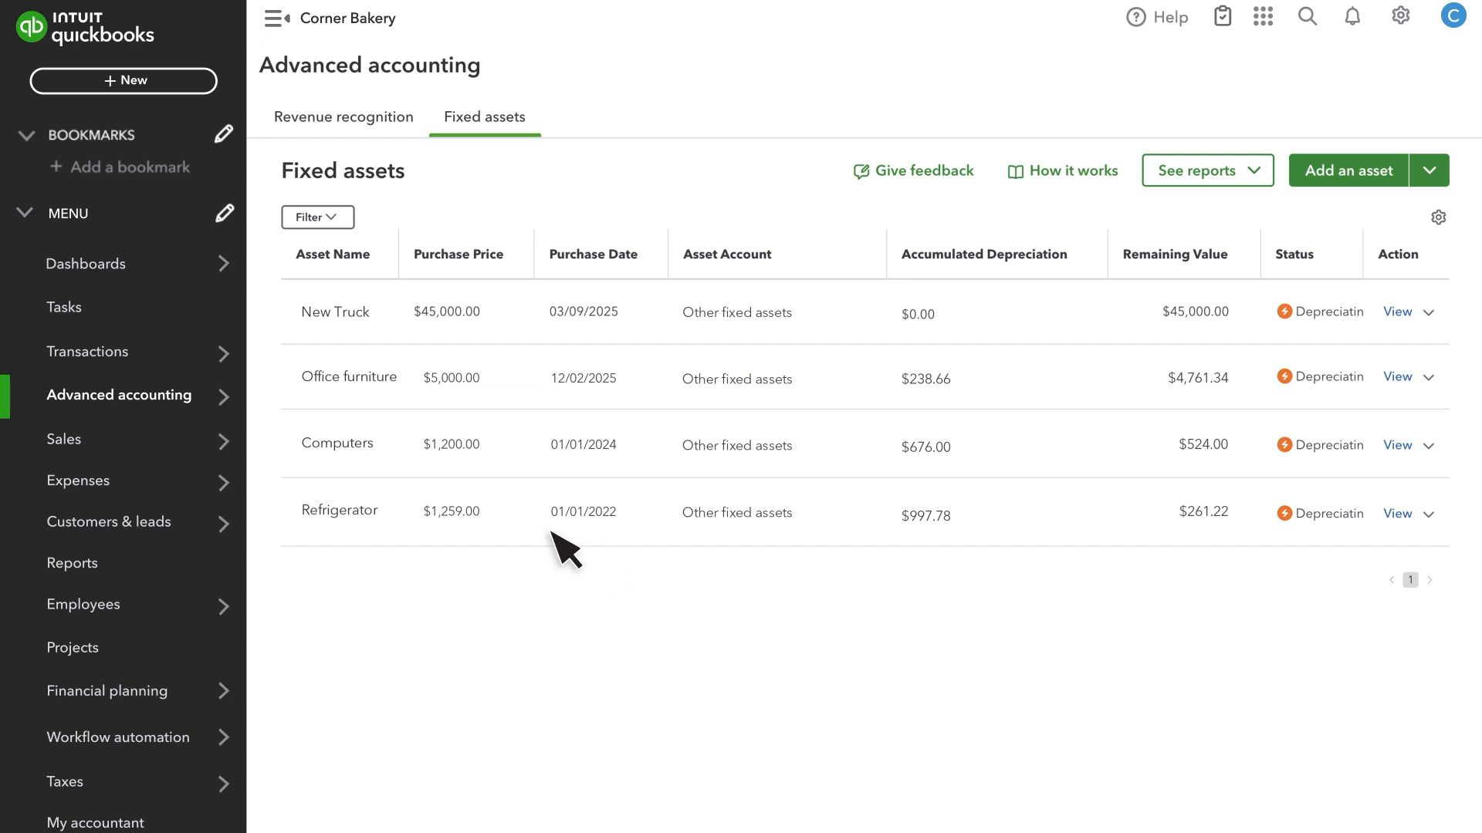
# - Open the chart of accounts and filter it by the name "New truck"
pyautogui.moveTo(120, 357)
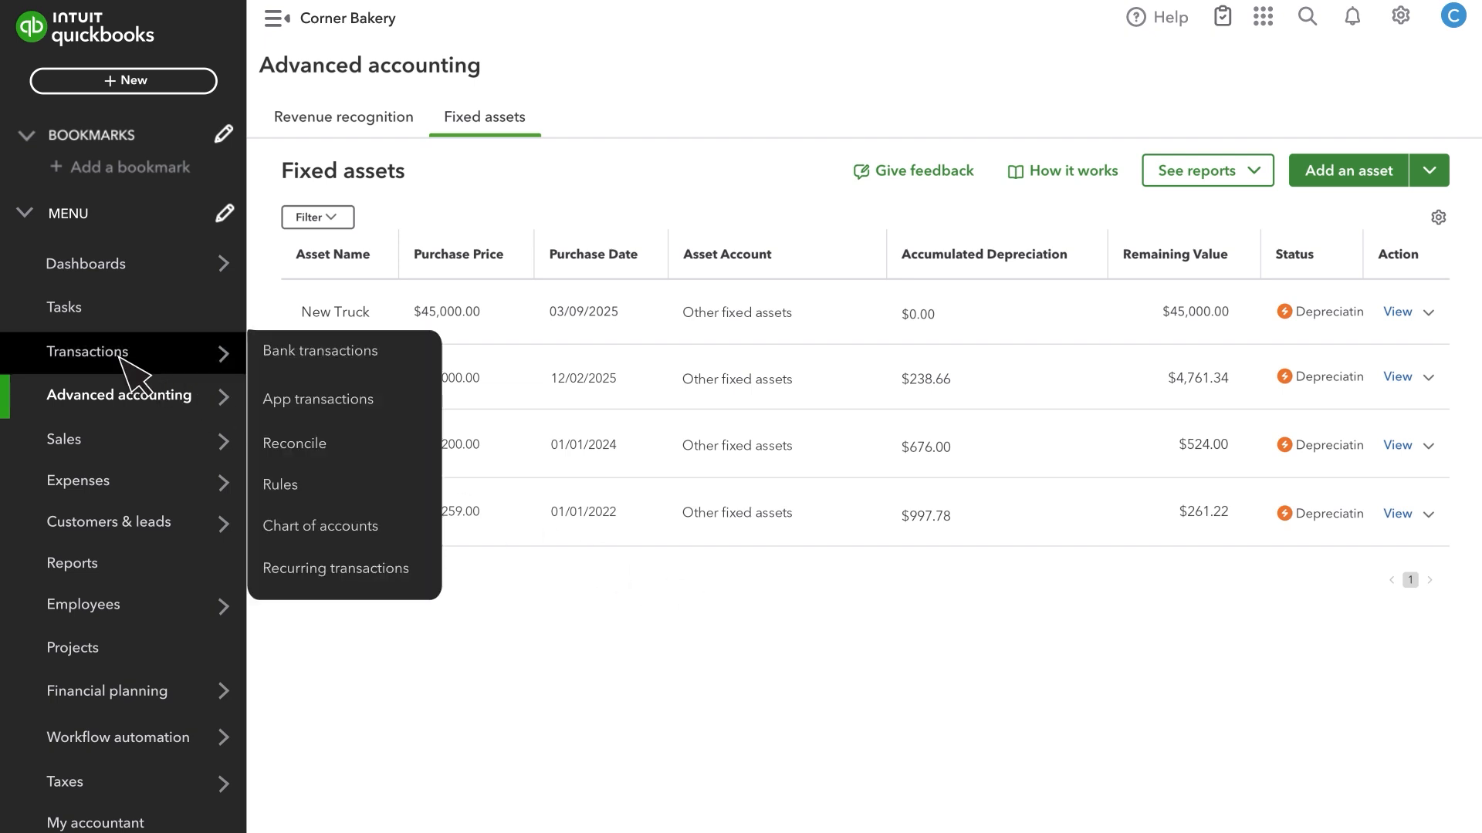
pyautogui.click(357, 530)
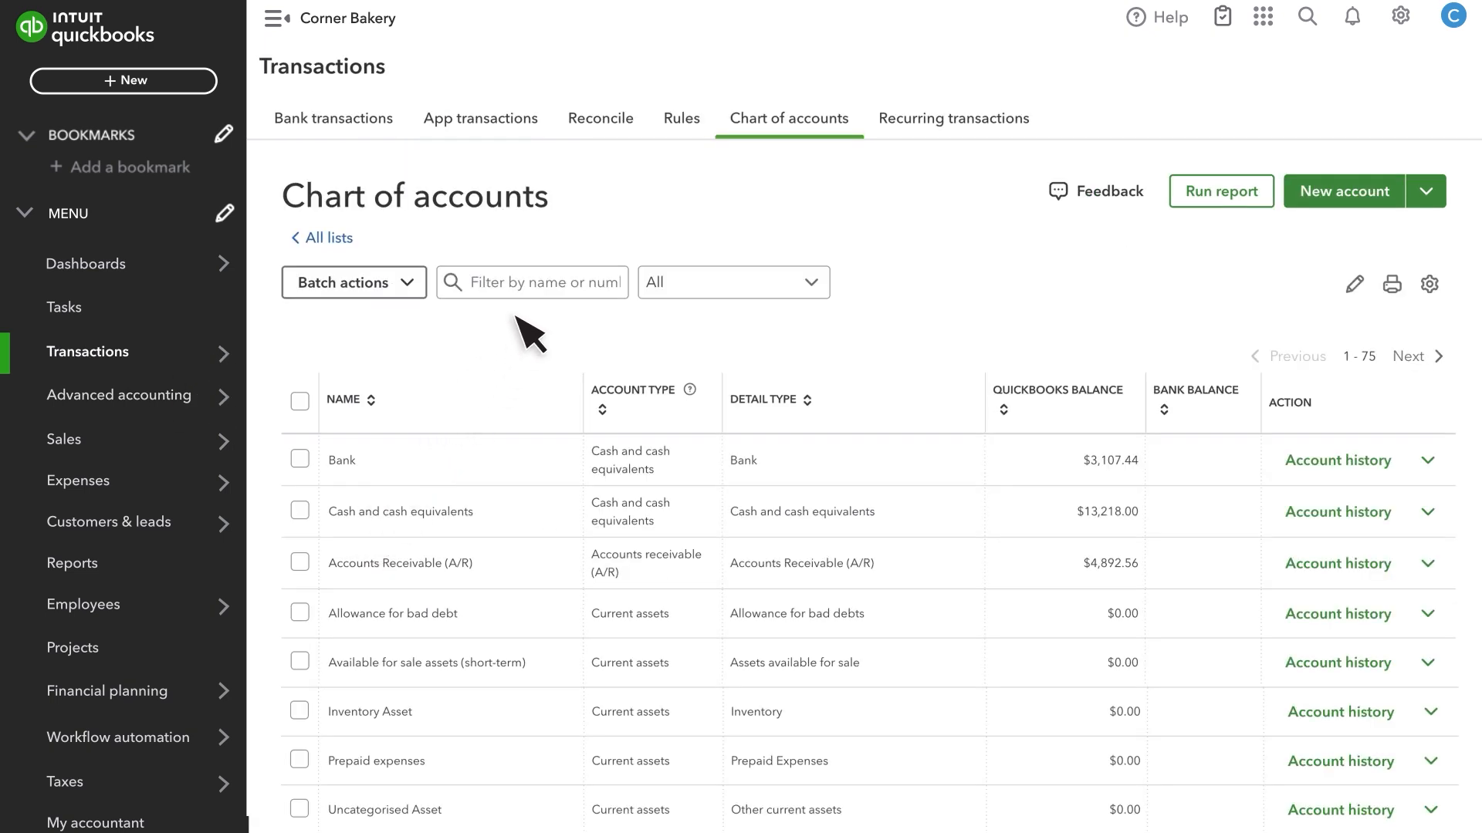
pyautogui.click(544, 282)
pyautogui.write('New truck')
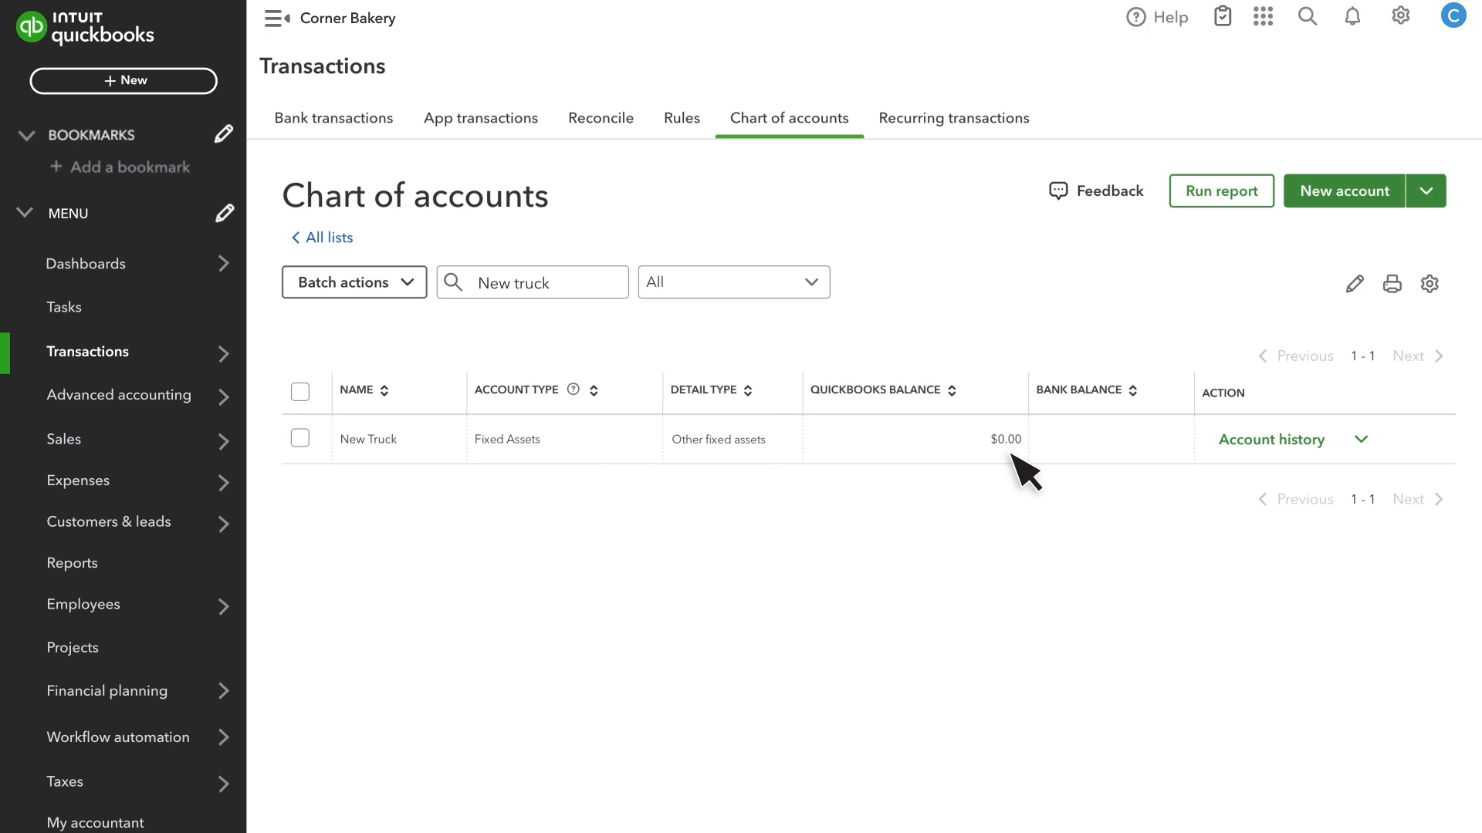
pyautogui.click(135, 85)
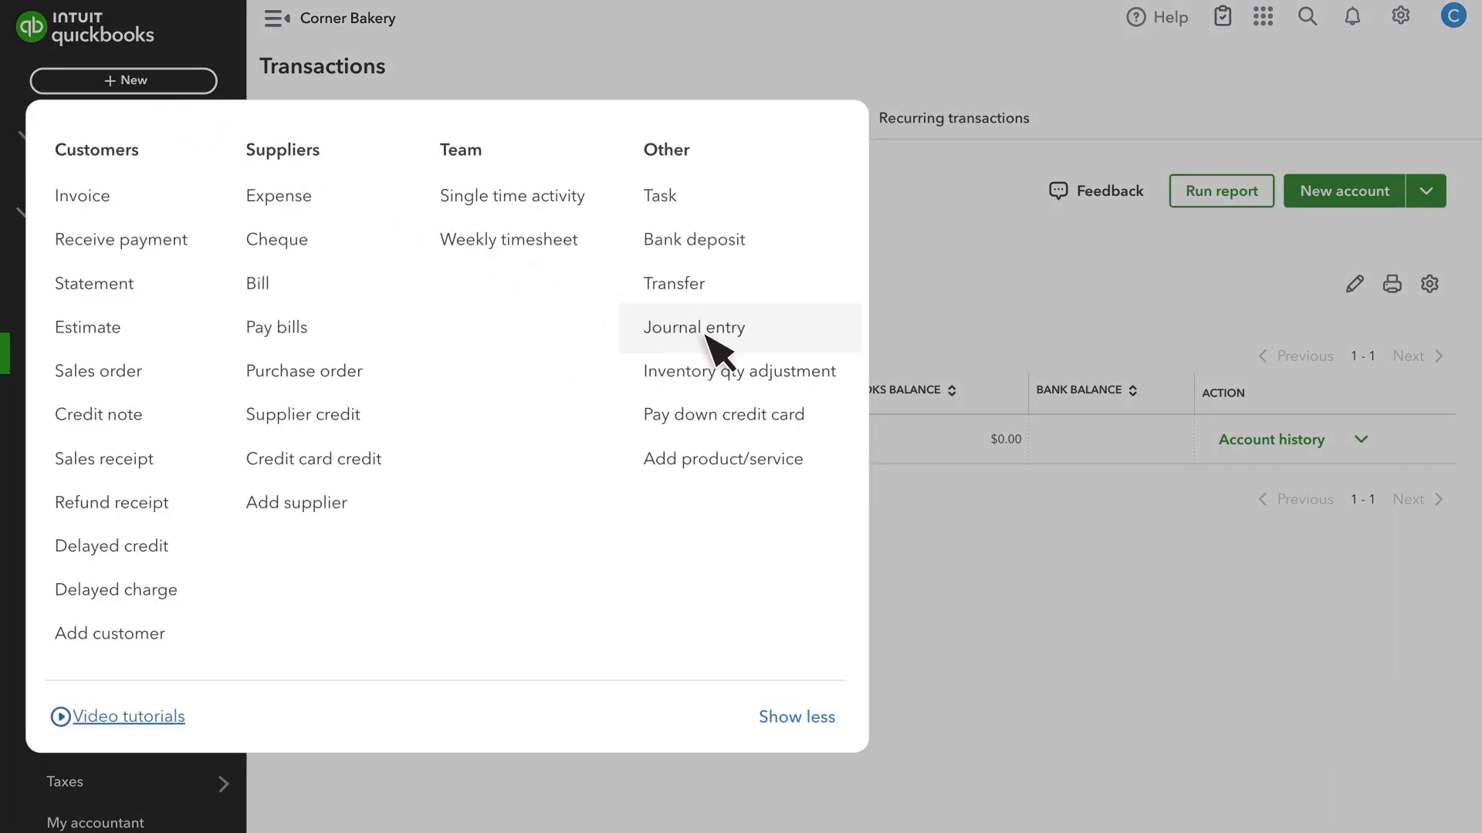
pyautogui.click(164, 84)
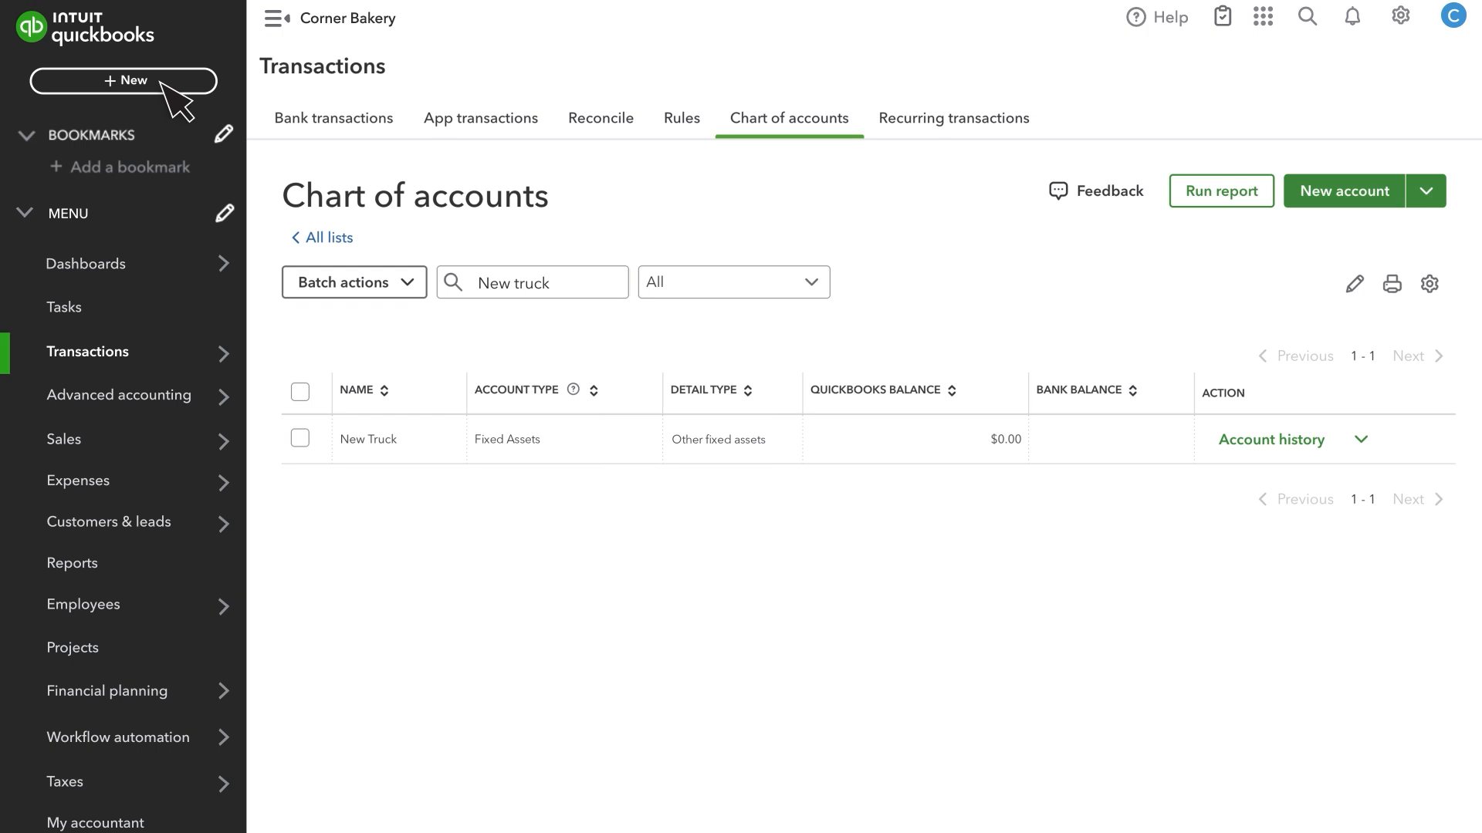
# - Open the bank transactions and expand the New Truck transaction dated 02/09/2025 in the review list
pyautogui.moveTo(150, 368)
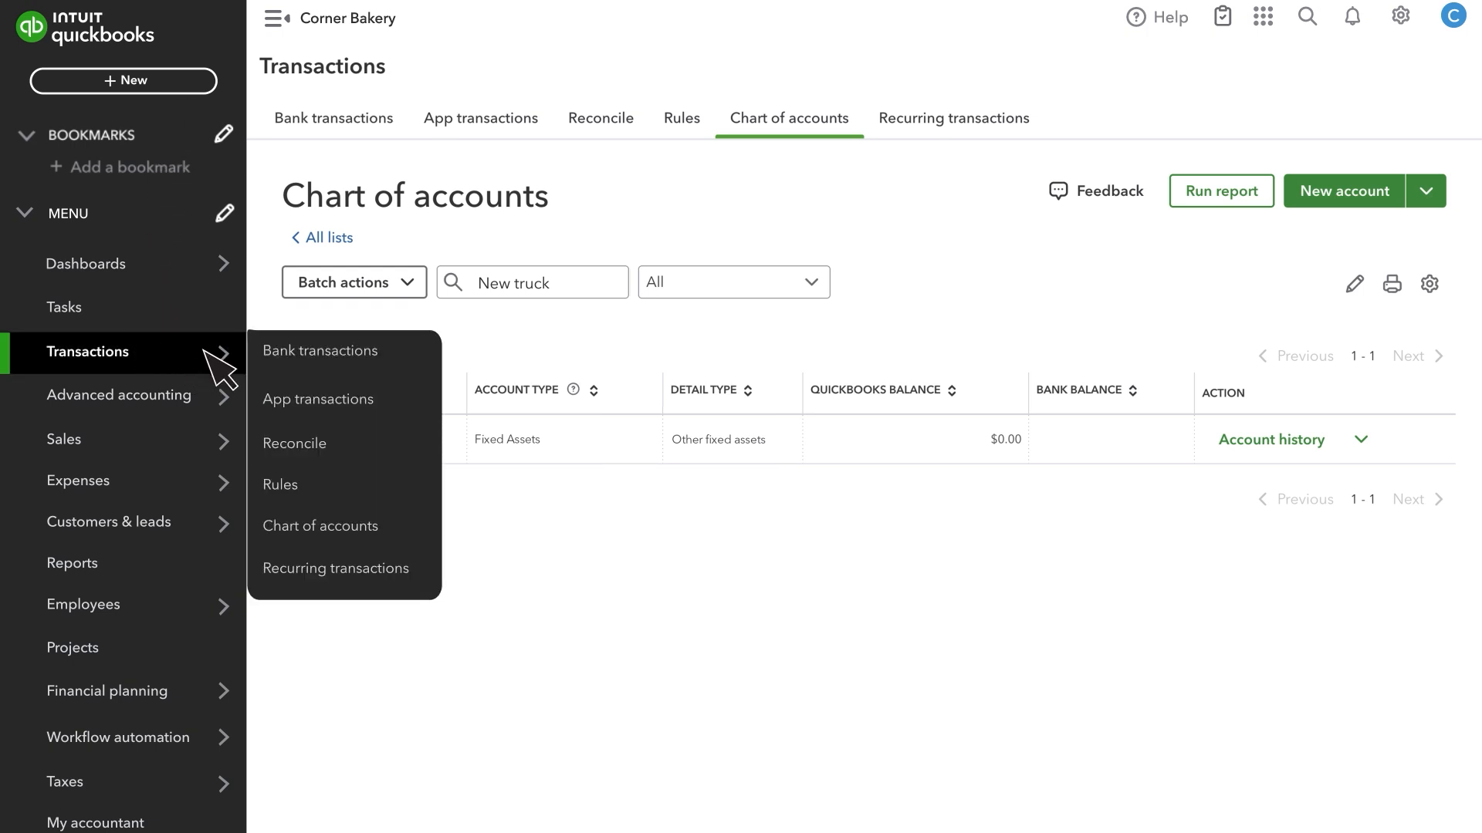
pyautogui.click(345, 355)
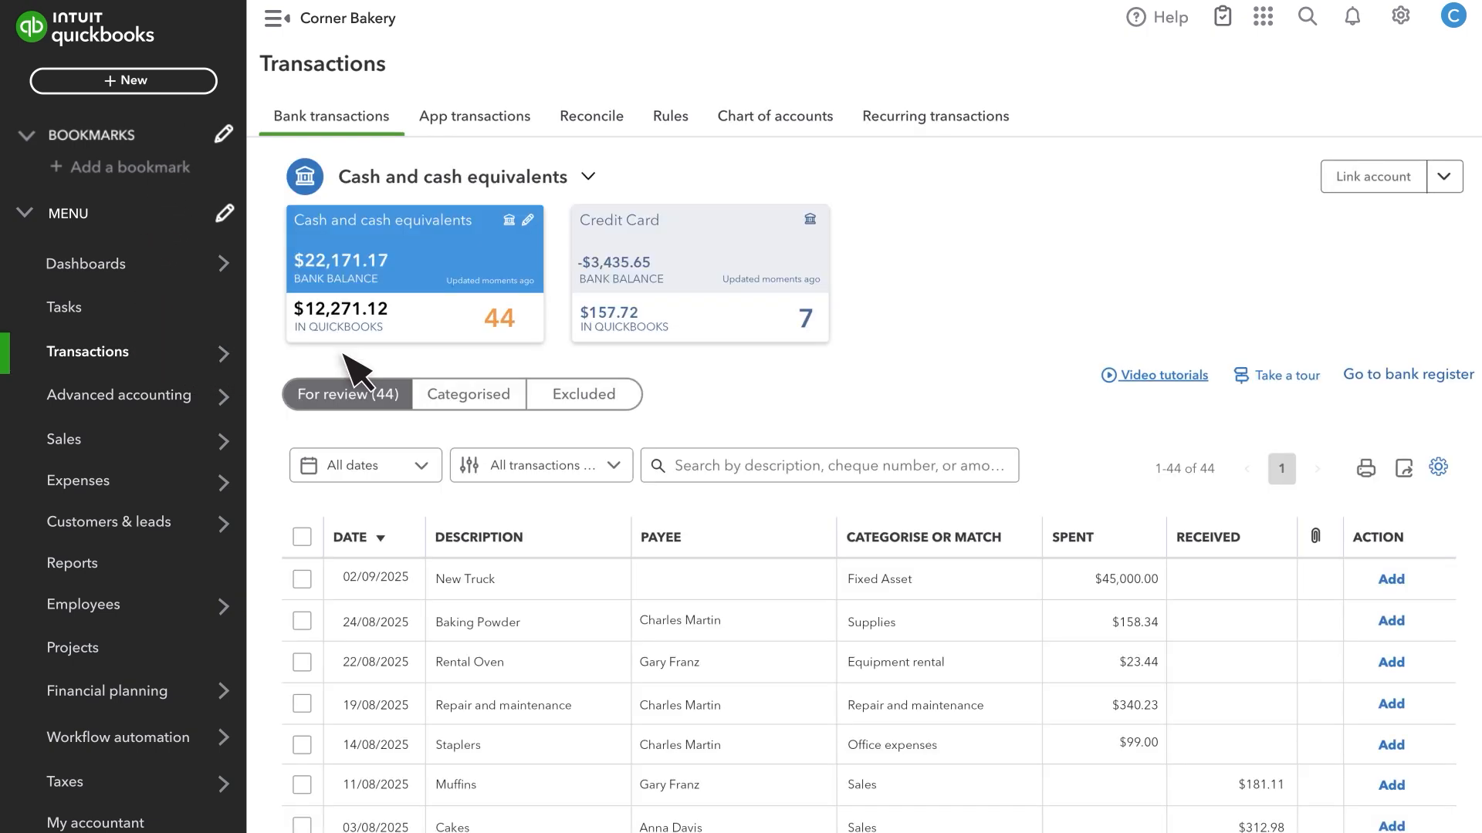
pyautogui.click(920, 586)
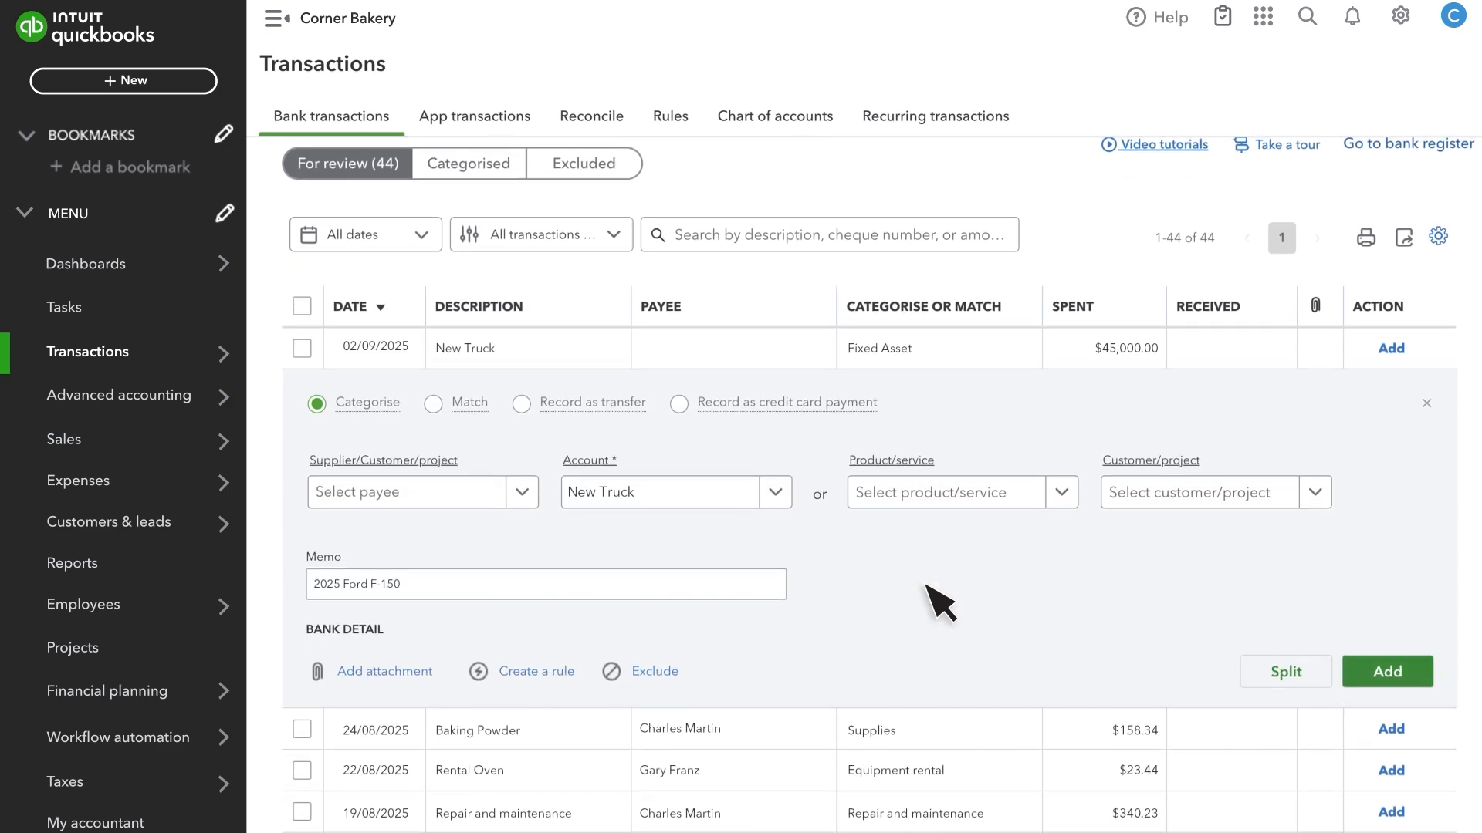